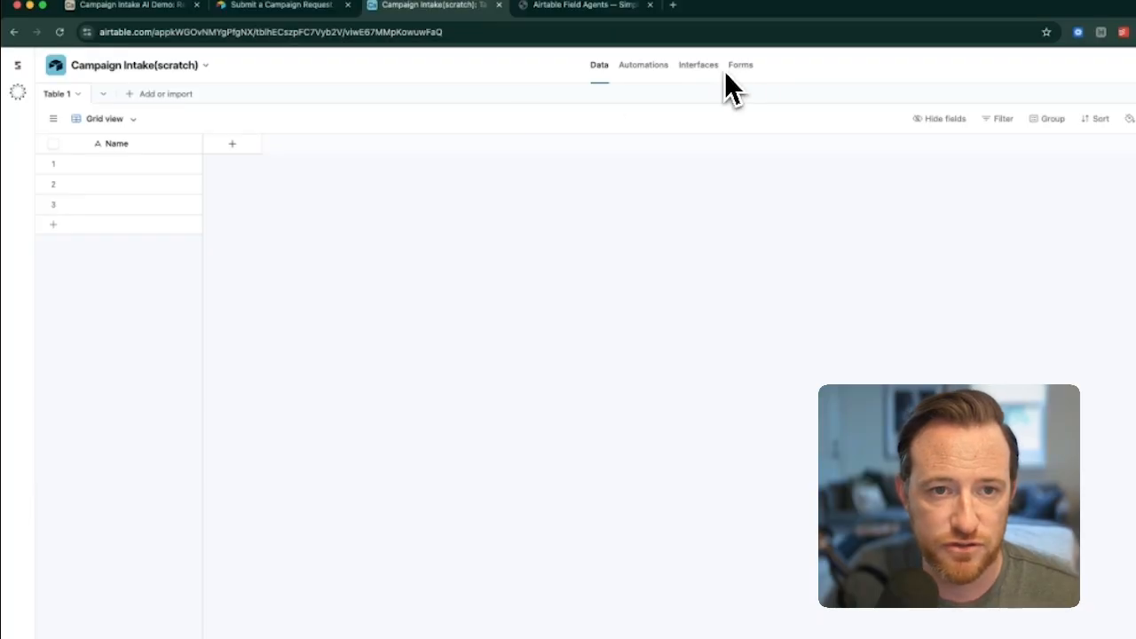
Step: Create a form named New Campaign Request that sends its responses to Table 1
left_click(742, 67)
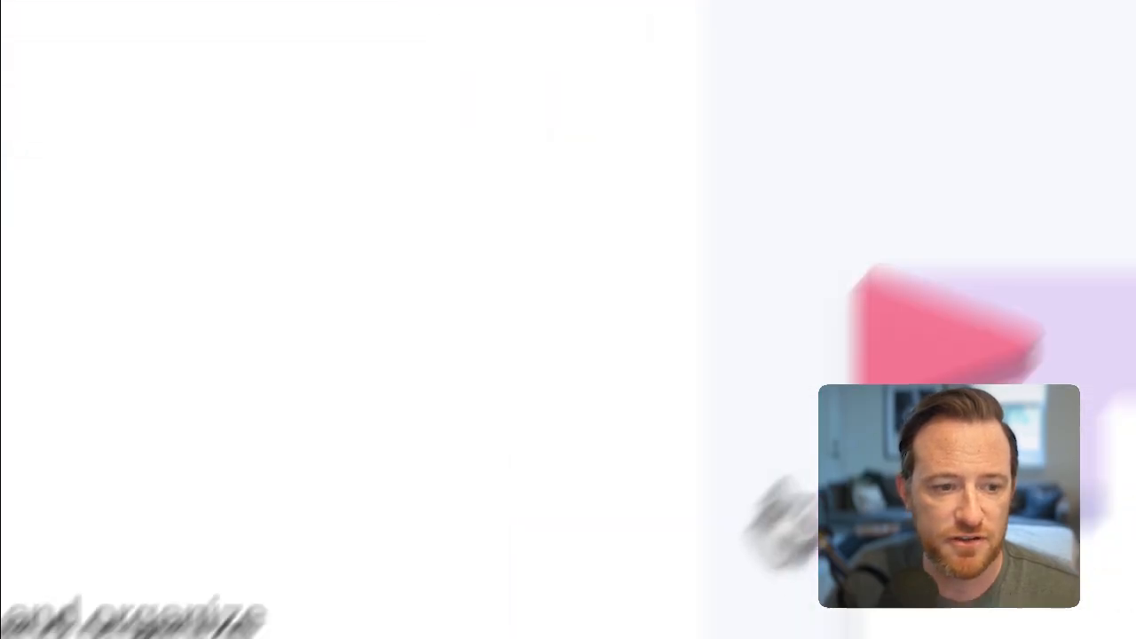
left_click(367, 582)
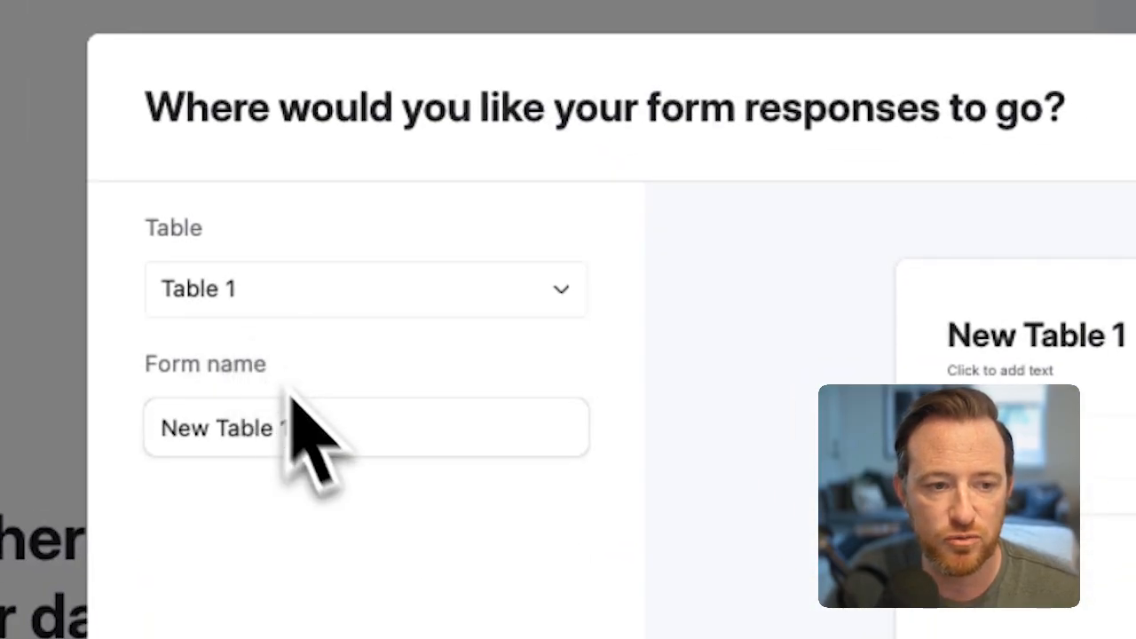
left_click(325, 426)
key("super+a")
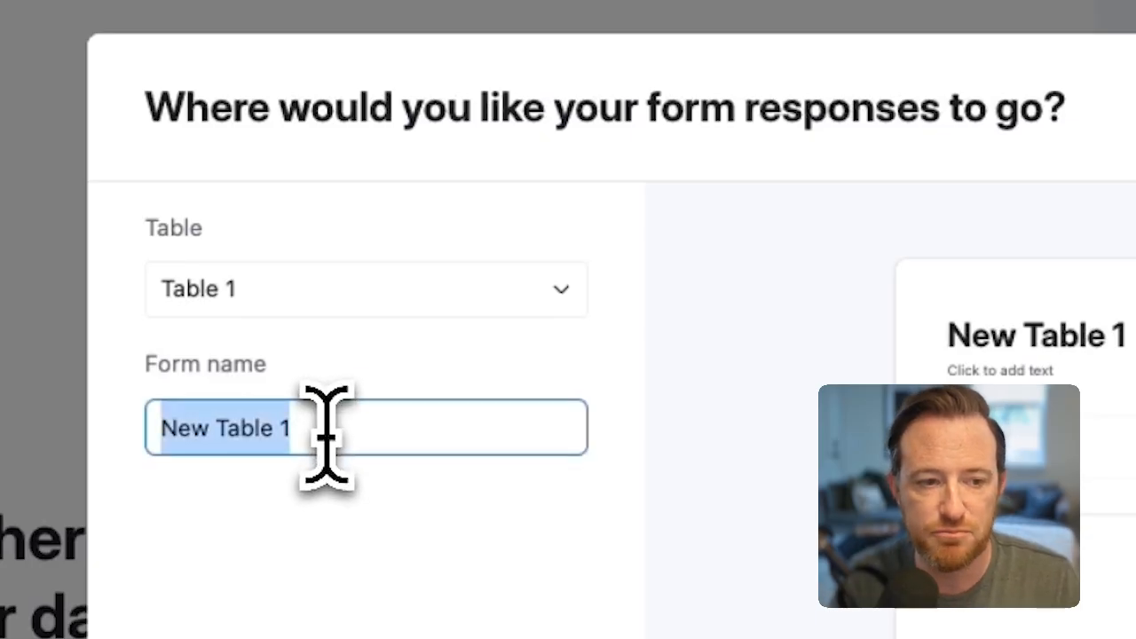
type("New Campaign Request")
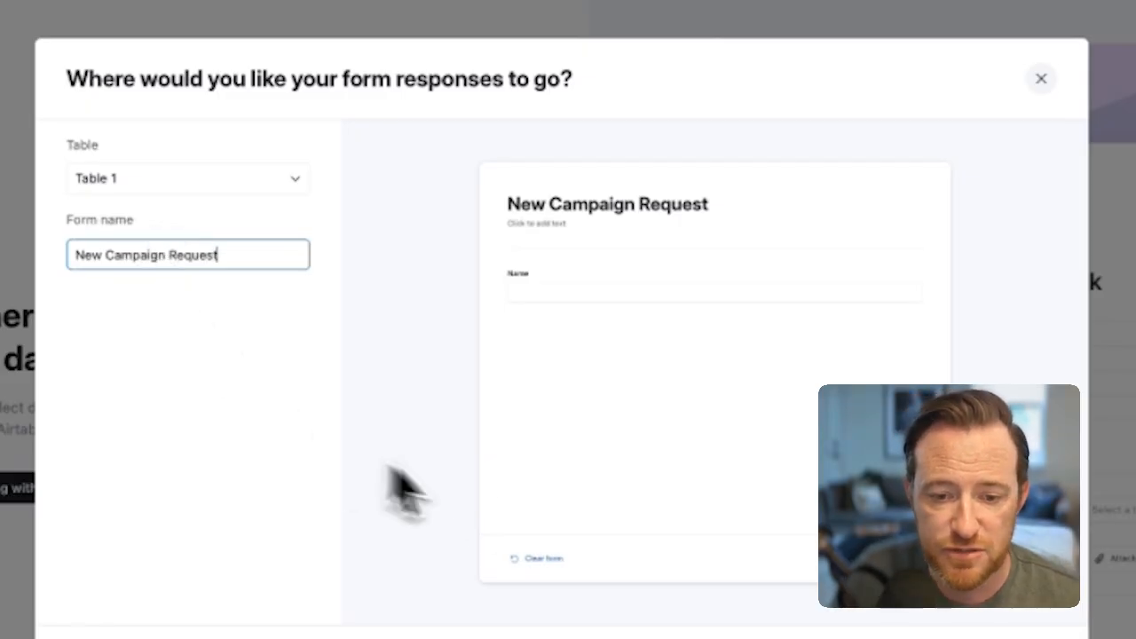
left_click(630, 420)
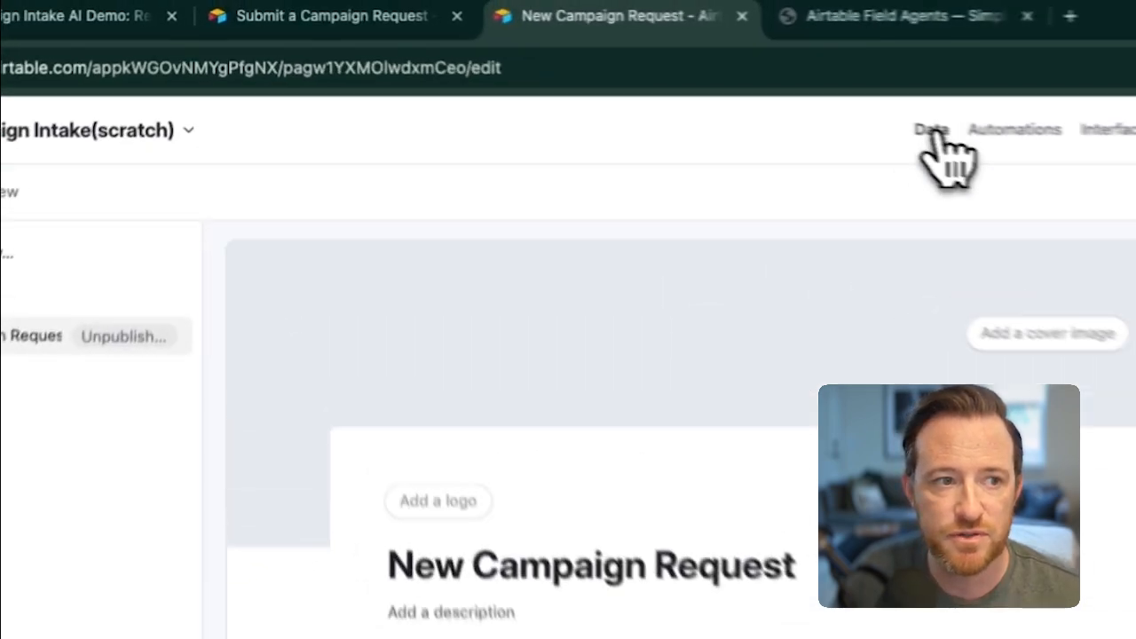
Step: Return to the base's data and rename Table 1 as Campaign Requests
left_click(600, 65)
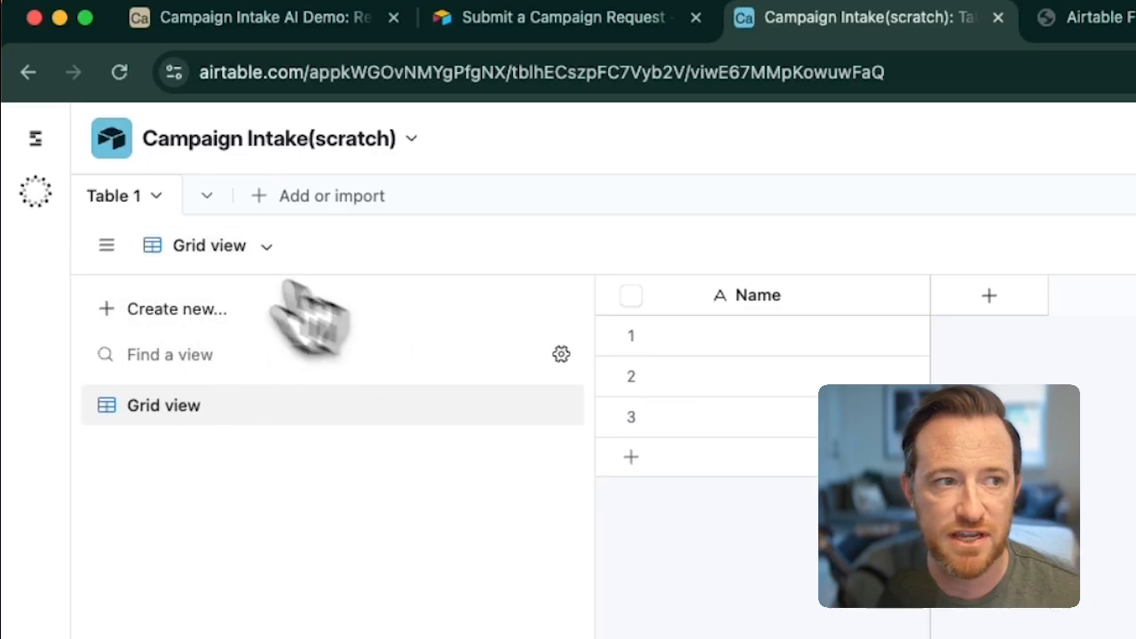
left_click(105, 245)
double_click(123, 195)
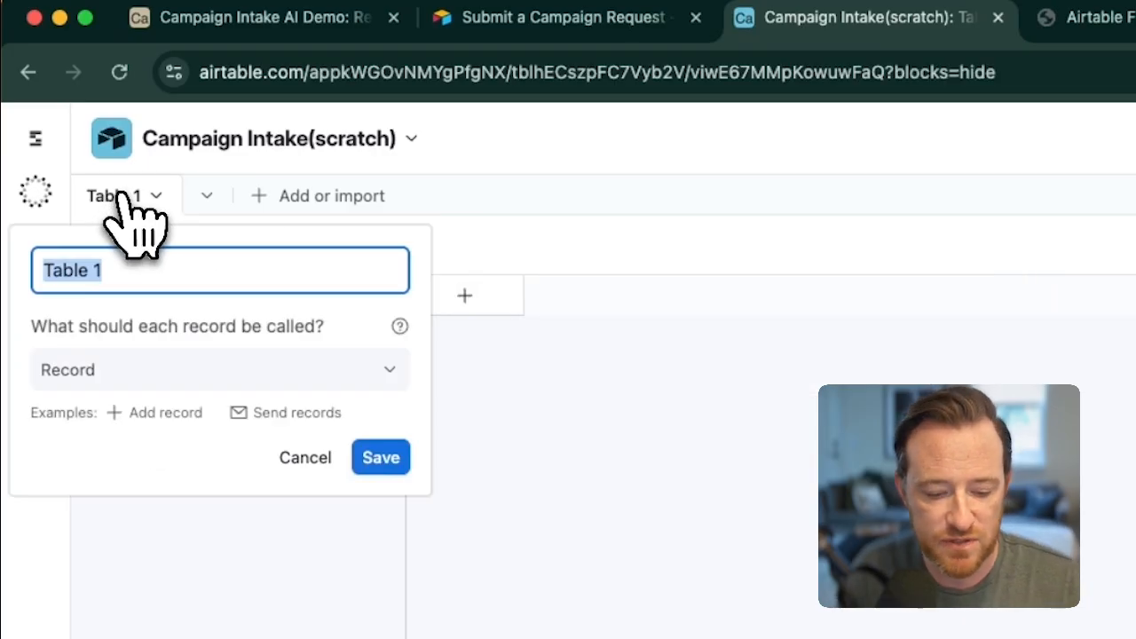
type("Camap")
key("BackSpace")
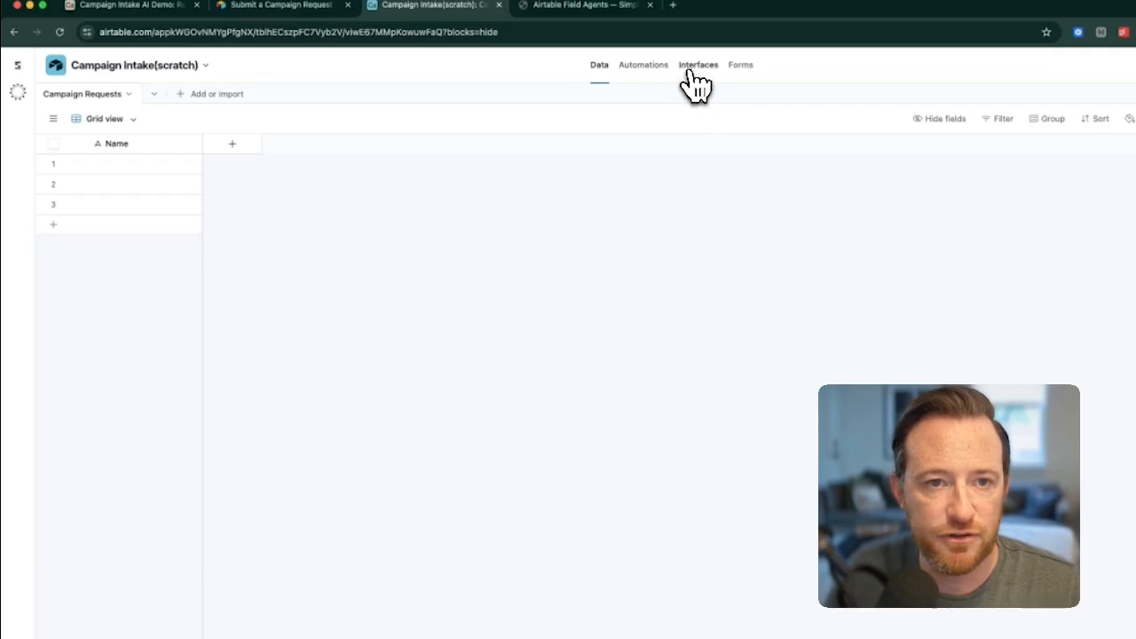
Step: Add a single line text field named Requester below Name in the New Campaign Request form
left_click(741, 65)
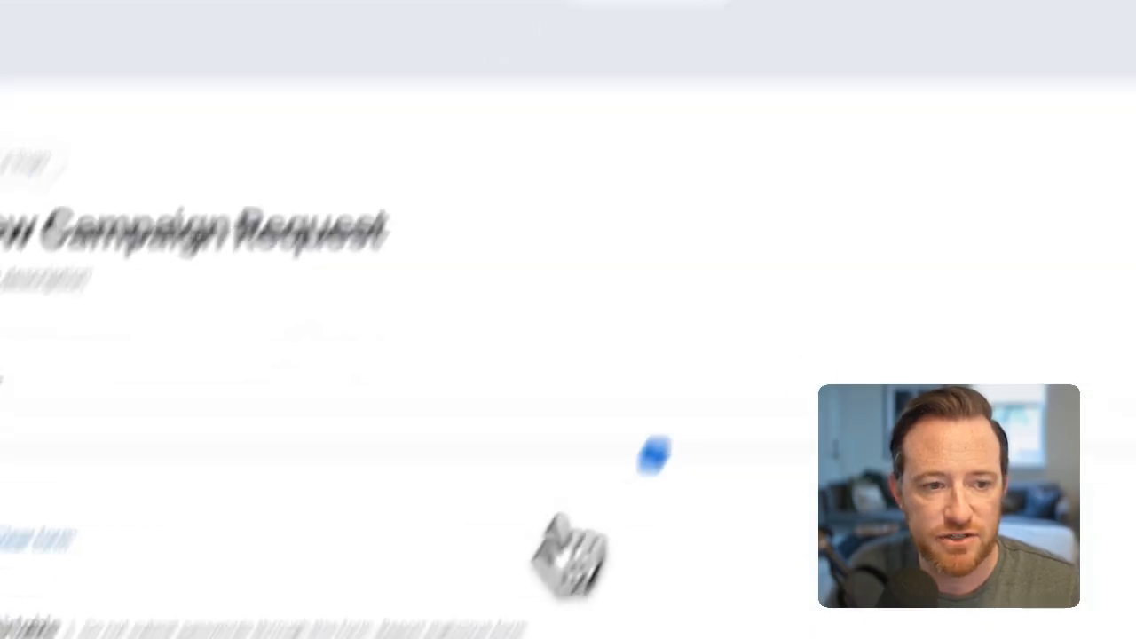
left_click(757, 290)
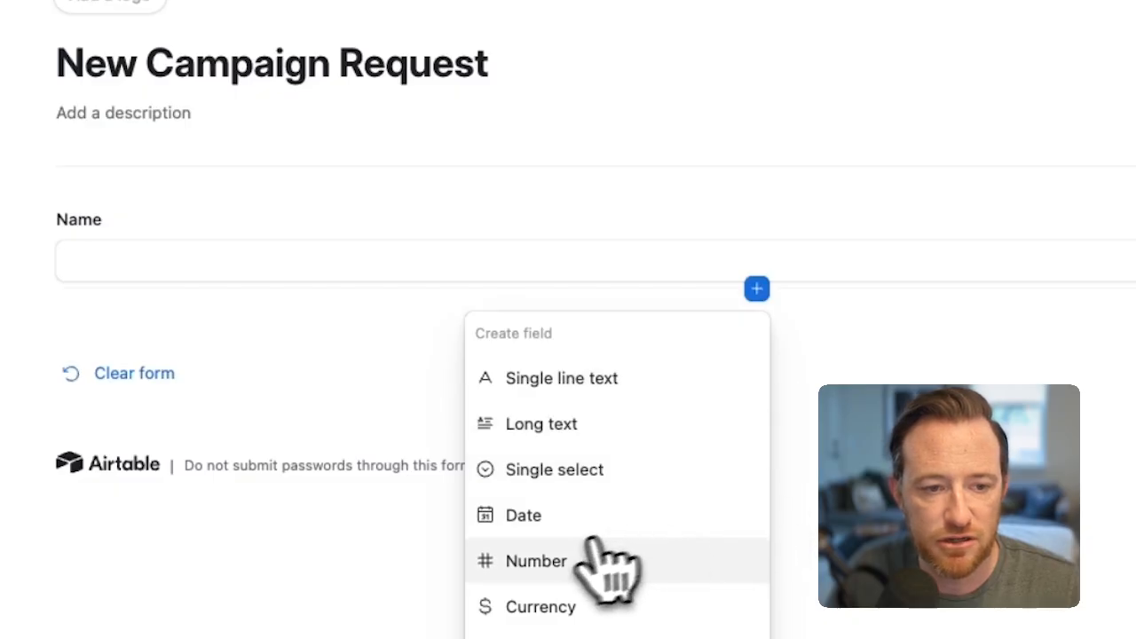
left_click(607, 390)
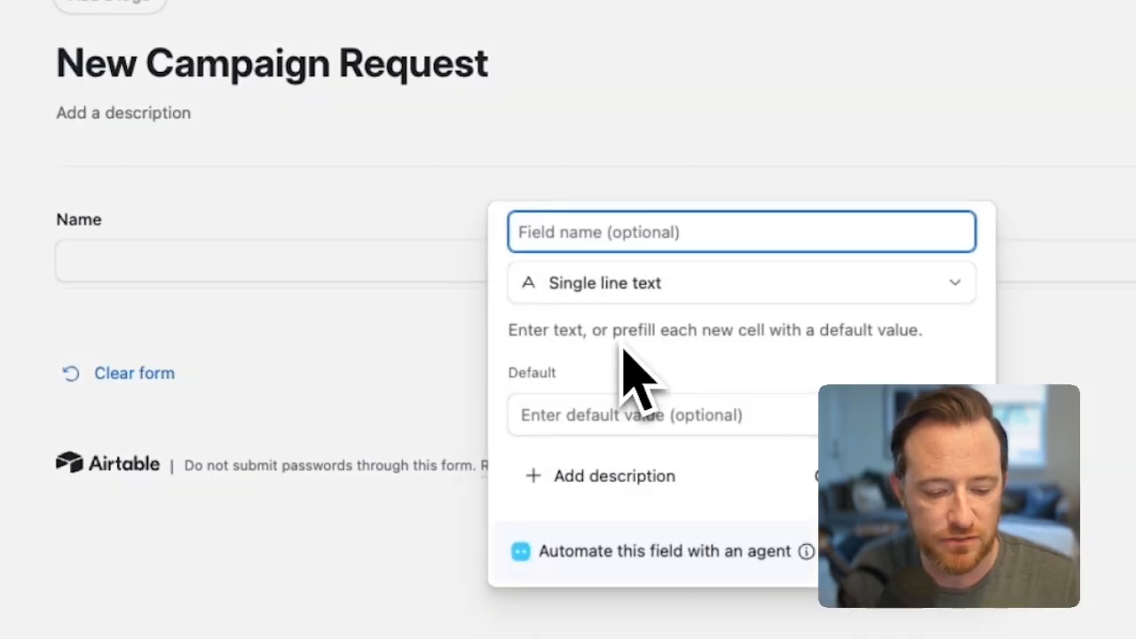
type("Requester")
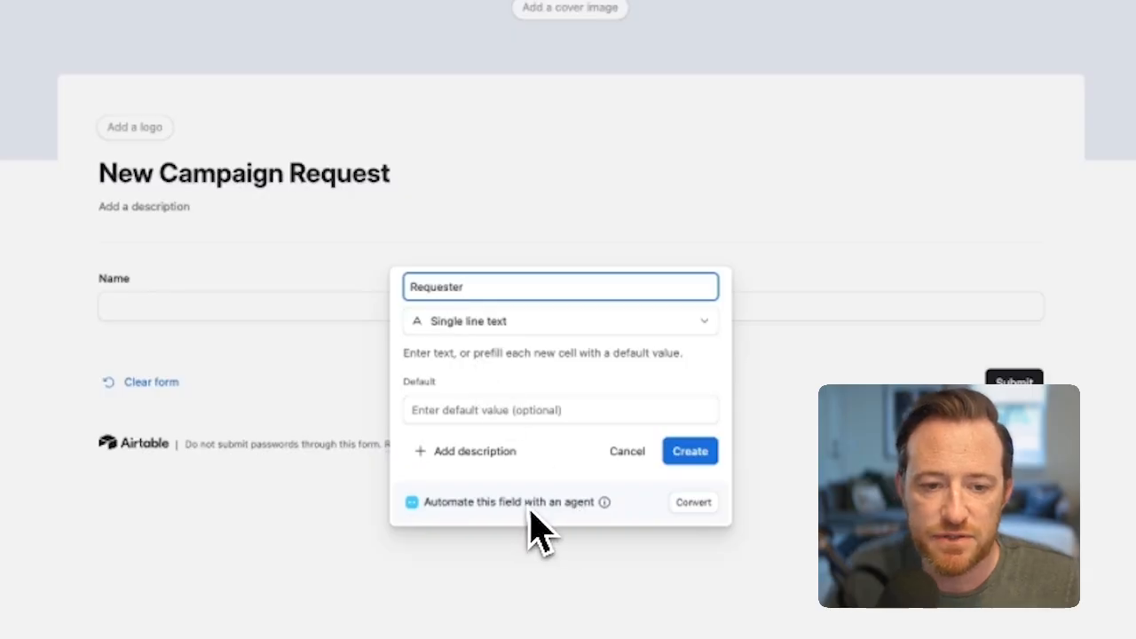
left_click(690, 451)
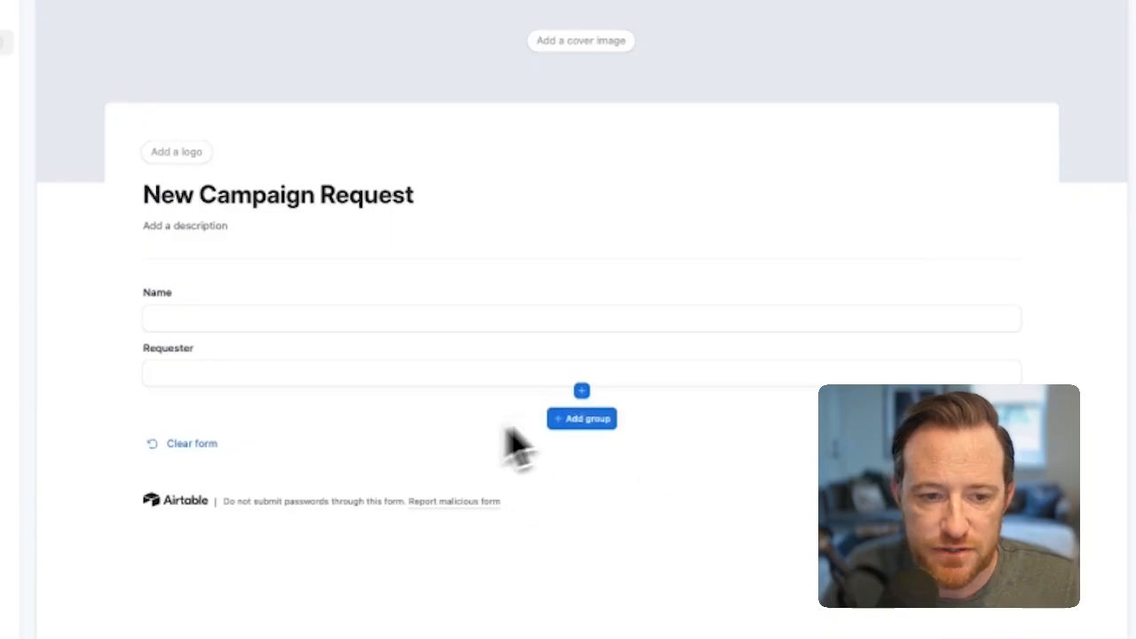
Step: Add a long text field named Campaign Description below Requester in the form
left_click(582, 390)
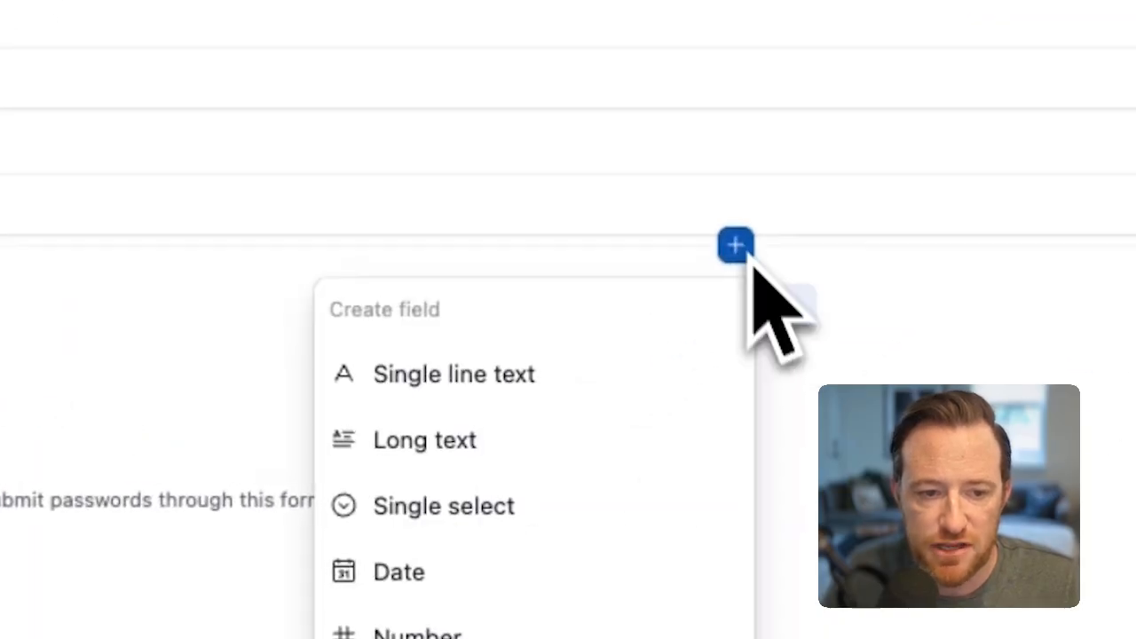
left_click(517, 439)
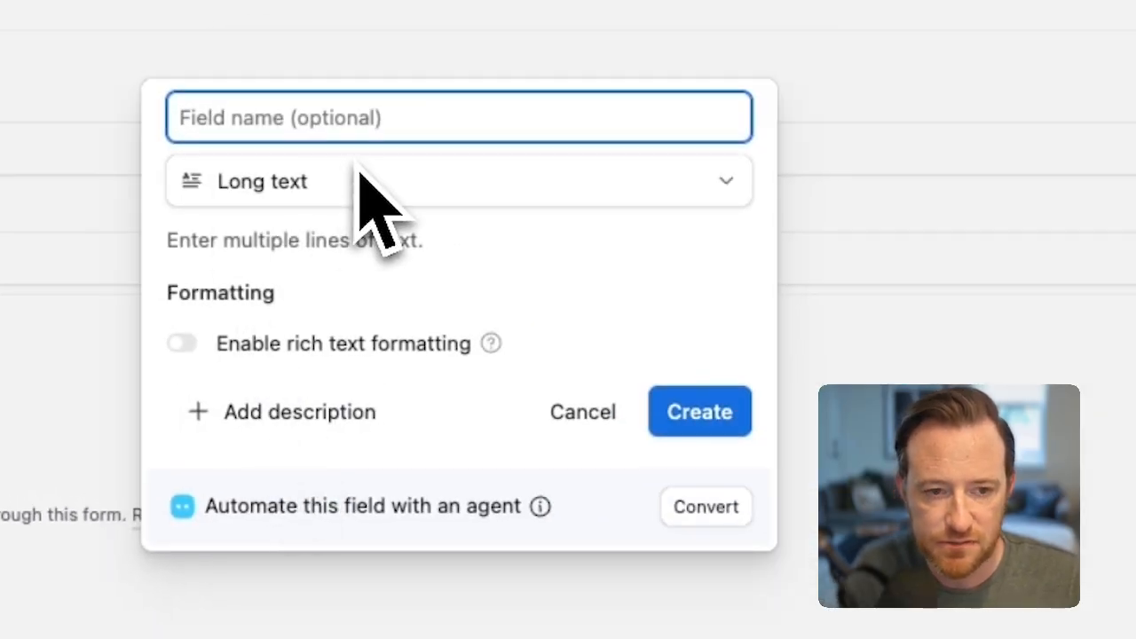
type("Campaign Description")
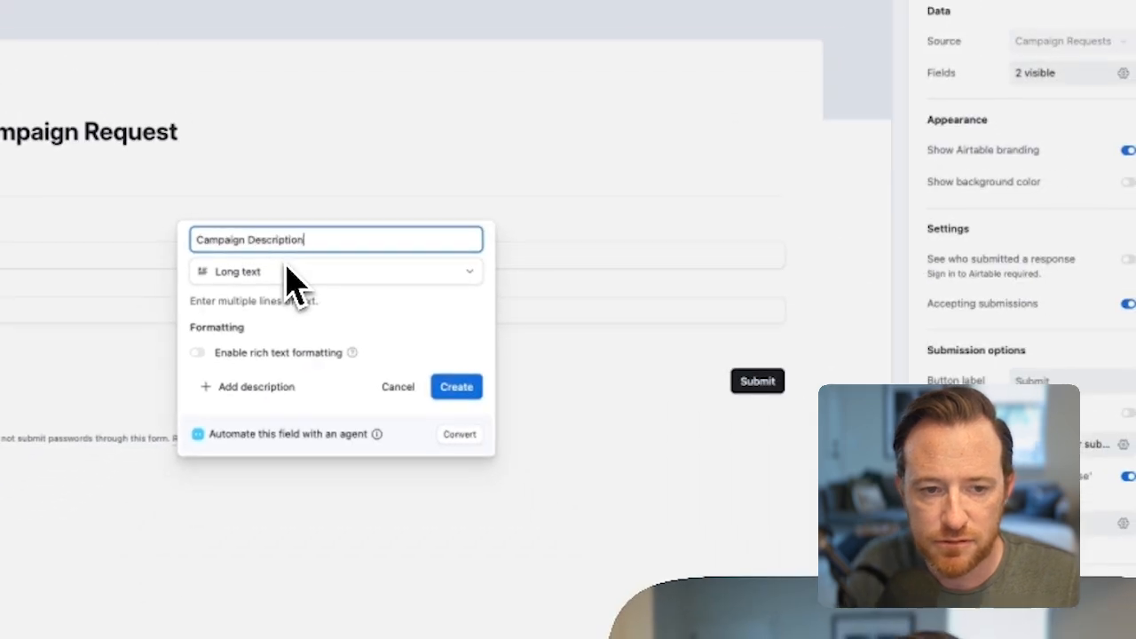
left_click(457, 386)
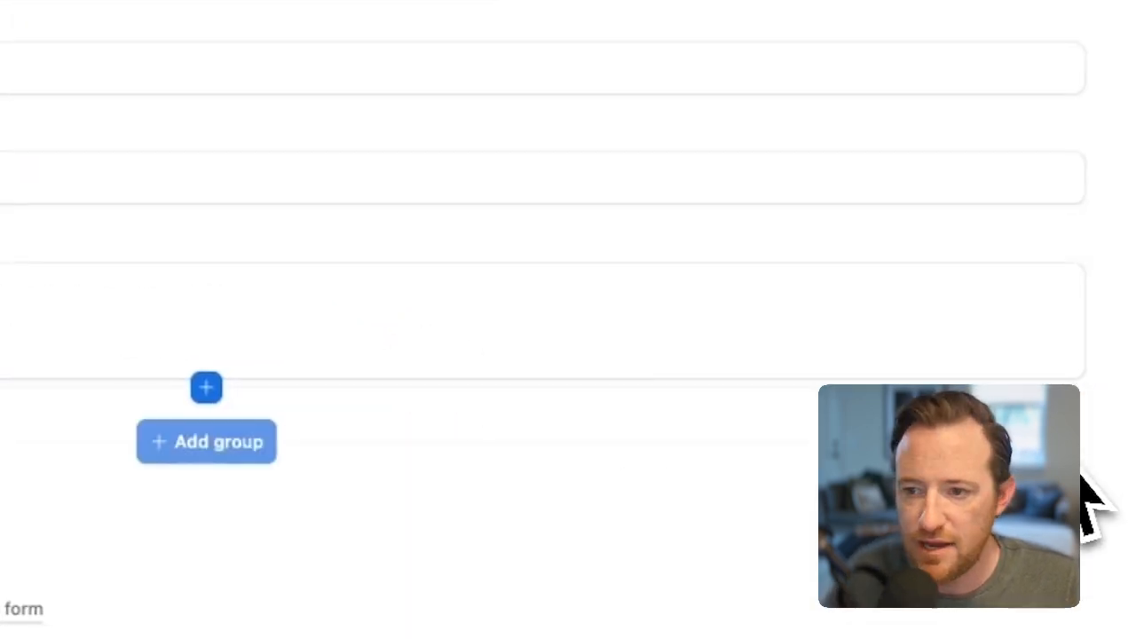
Step: Add a single line text field named Target Audience below Campaign Description in the form
left_click(9, 351)
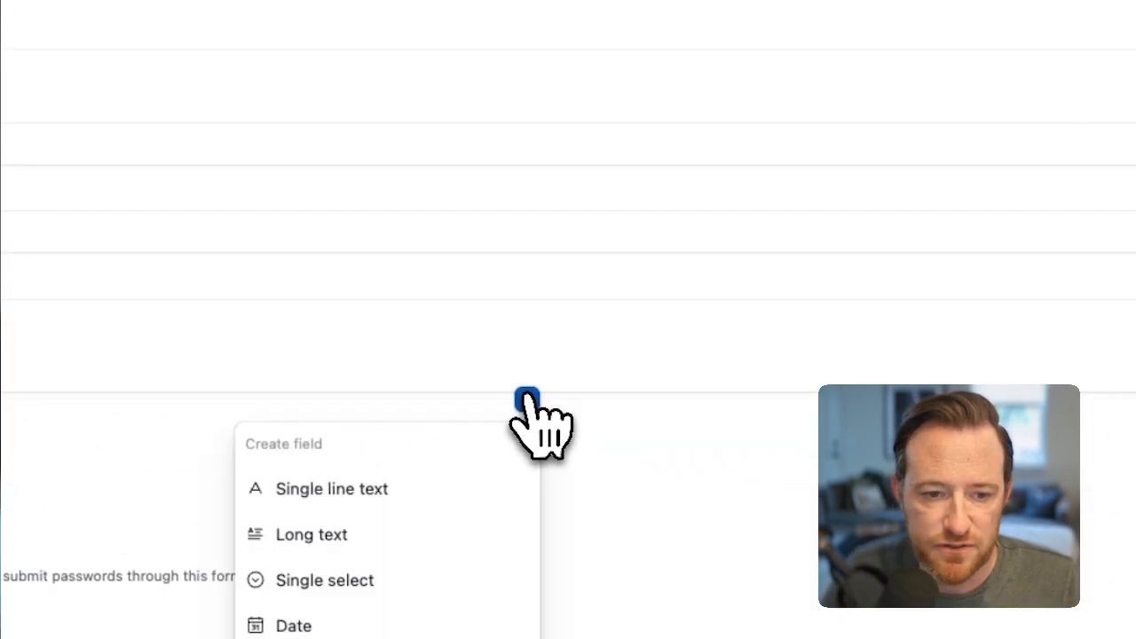
left_click(404, 487)
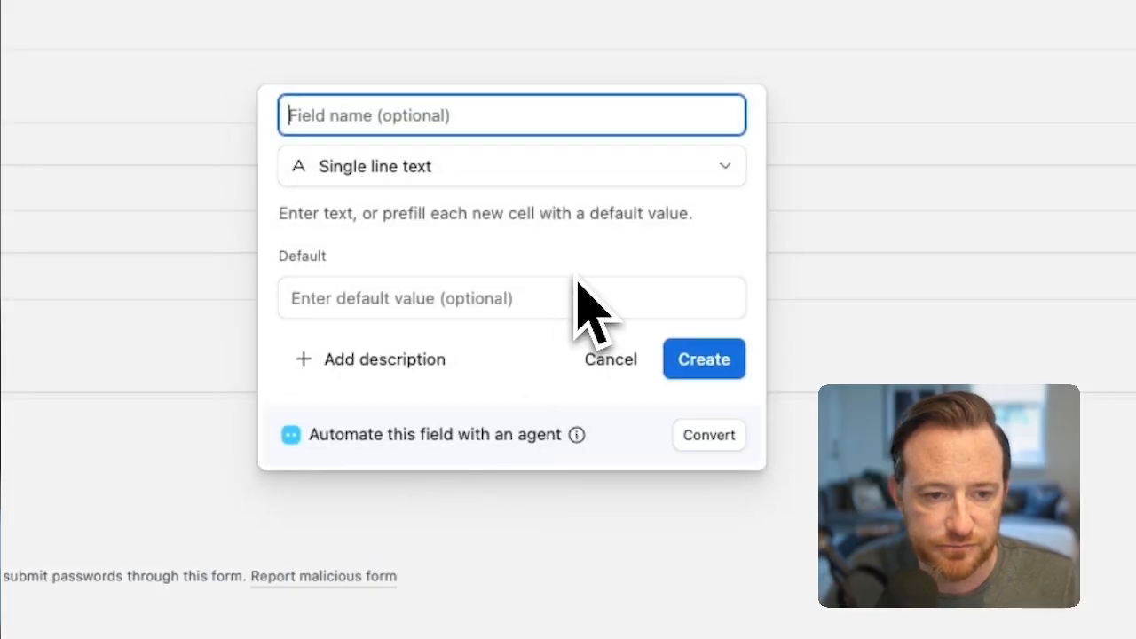
type("Target Audience")
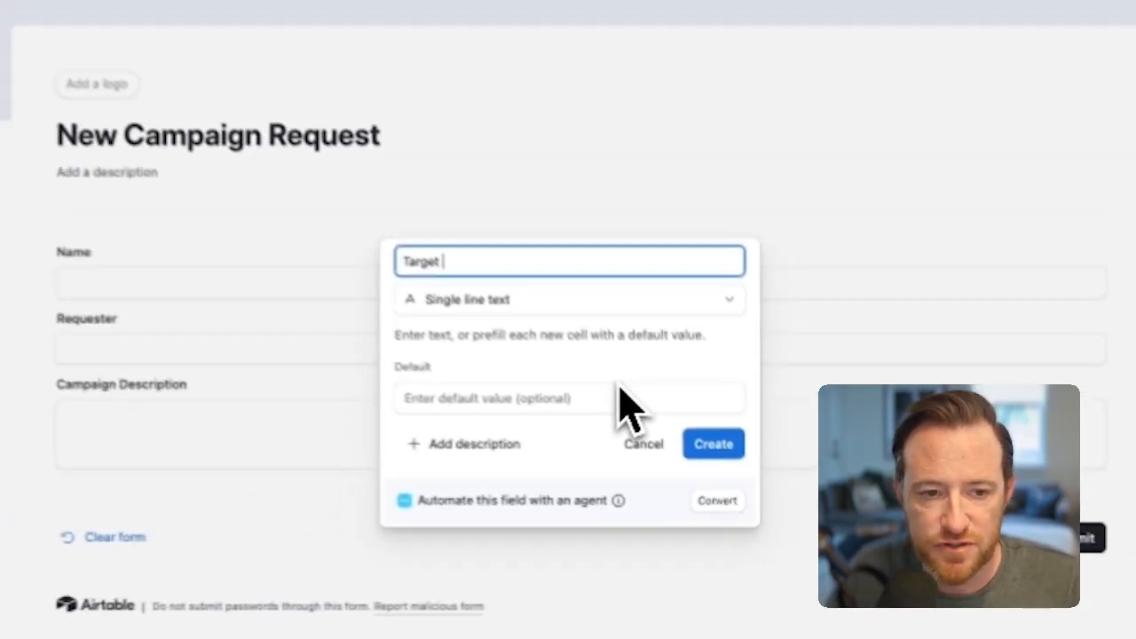
left_click(715, 447)
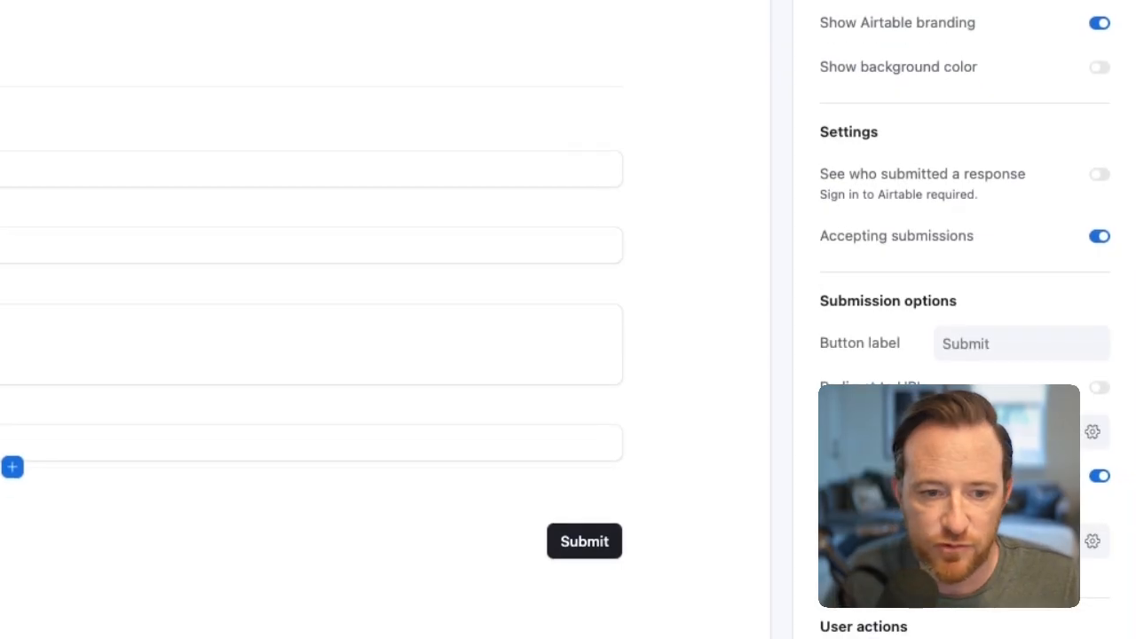
Step: Add a currency field named Estimated Budget below Target Audience in the form, adjusting its decimal precision
left_click(491, 280)
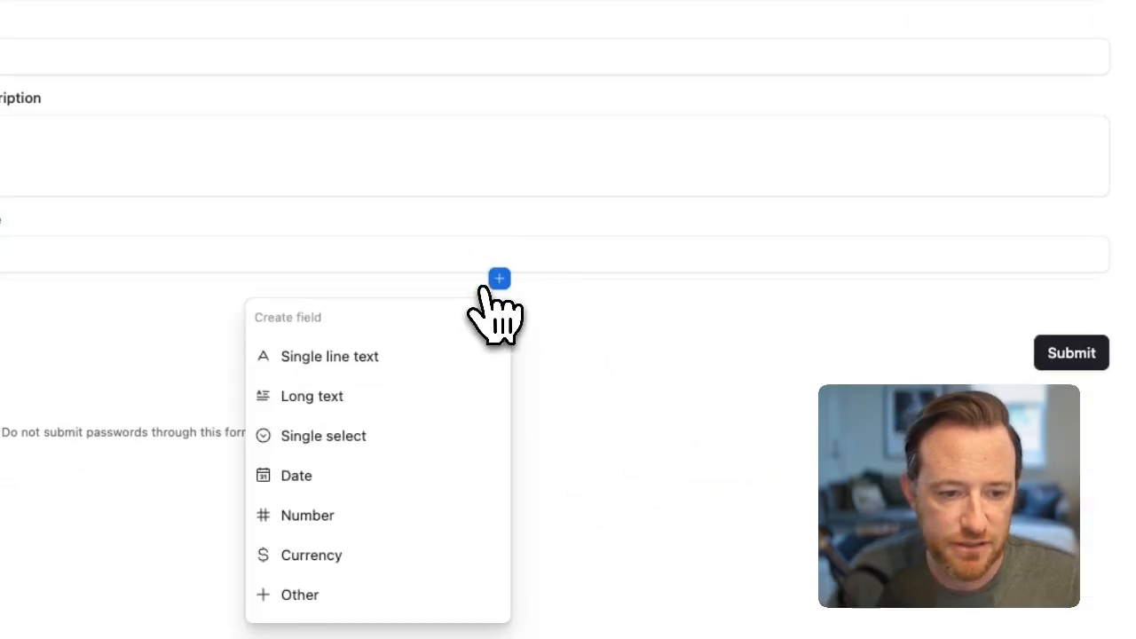
left_click(388, 551)
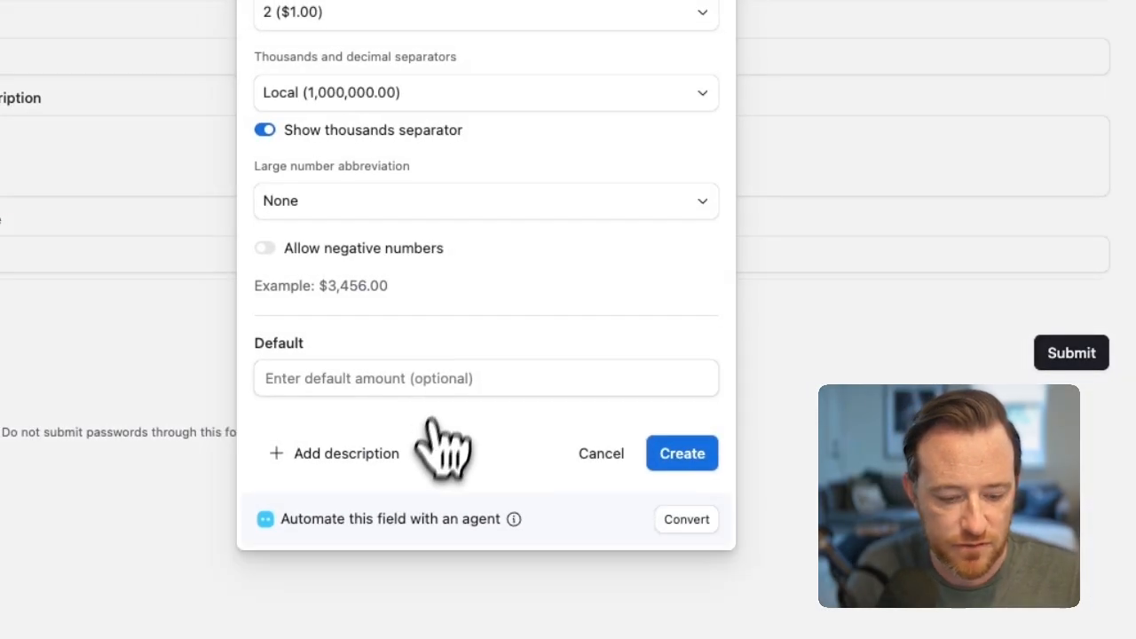
type("Estimate Budge")
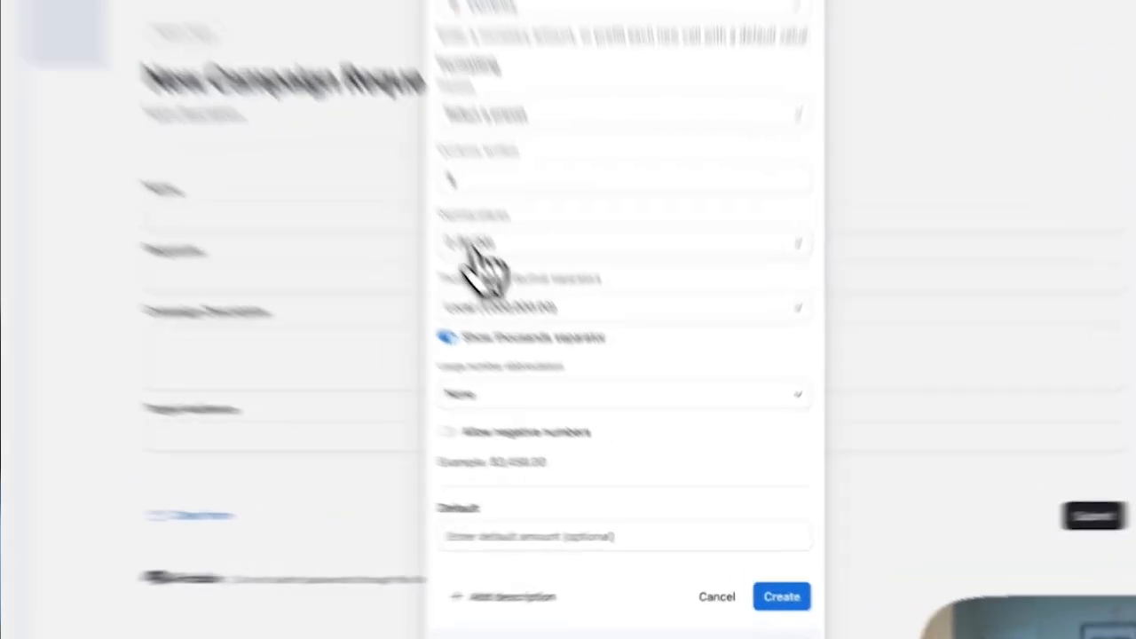
left_click(498, 364)
left_click(520, 407)
left_click(806, 615)
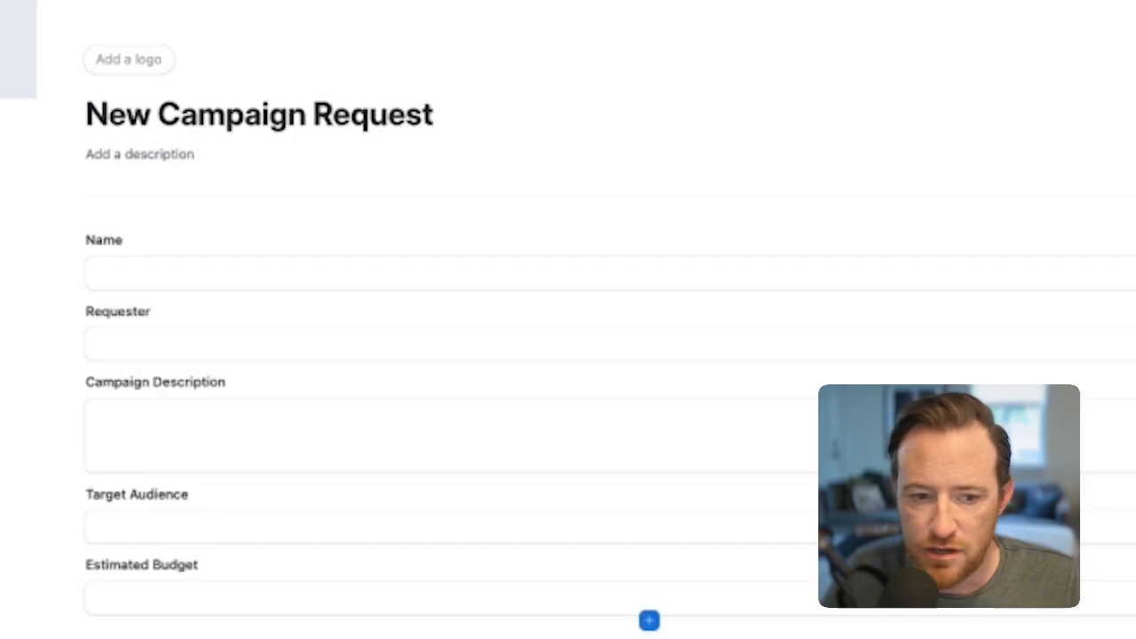
Step: Add a date field named Launch Deadline below Estimated Budget in the form
left_click(649, 619)
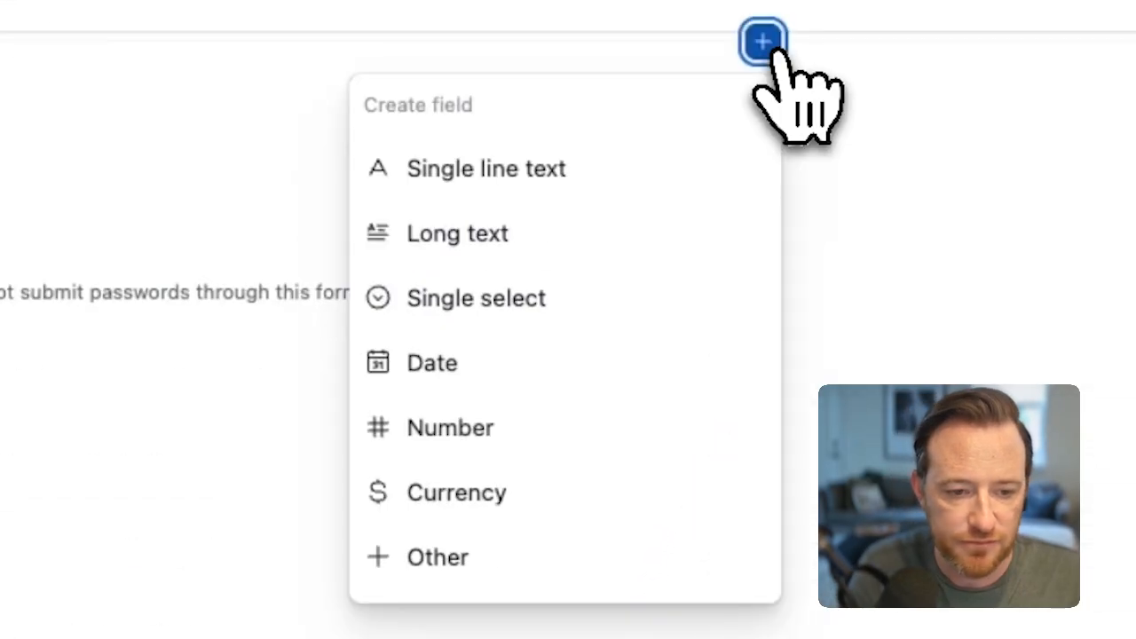
left_click(604, 364)
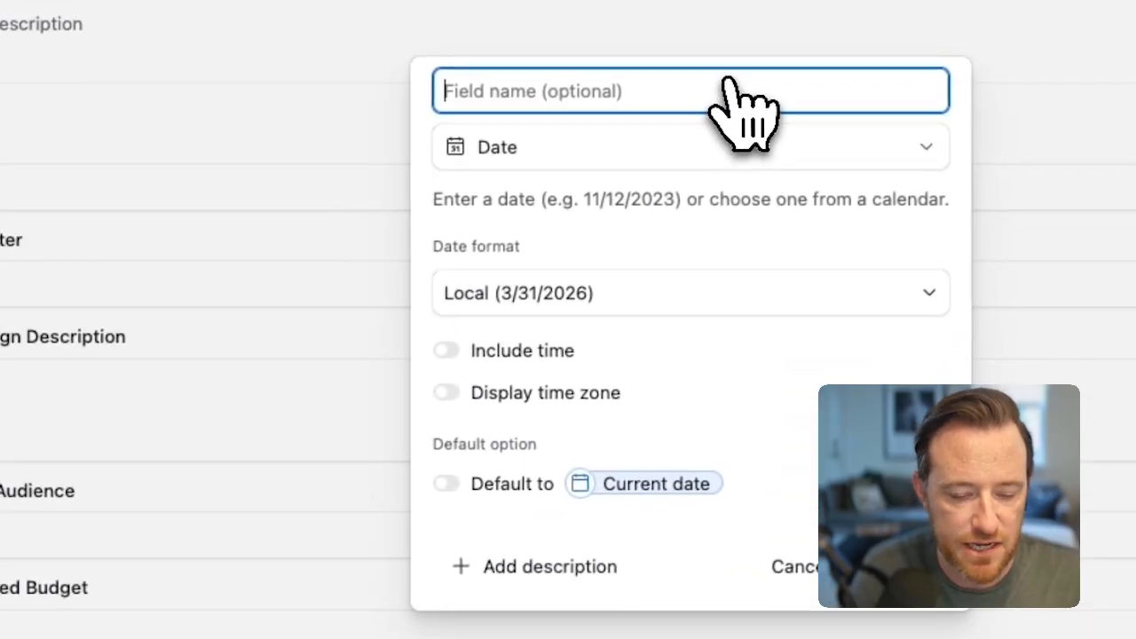
type("Laucn")
key("BackSpace")
key("BackSpace")
type("nch Deadline")
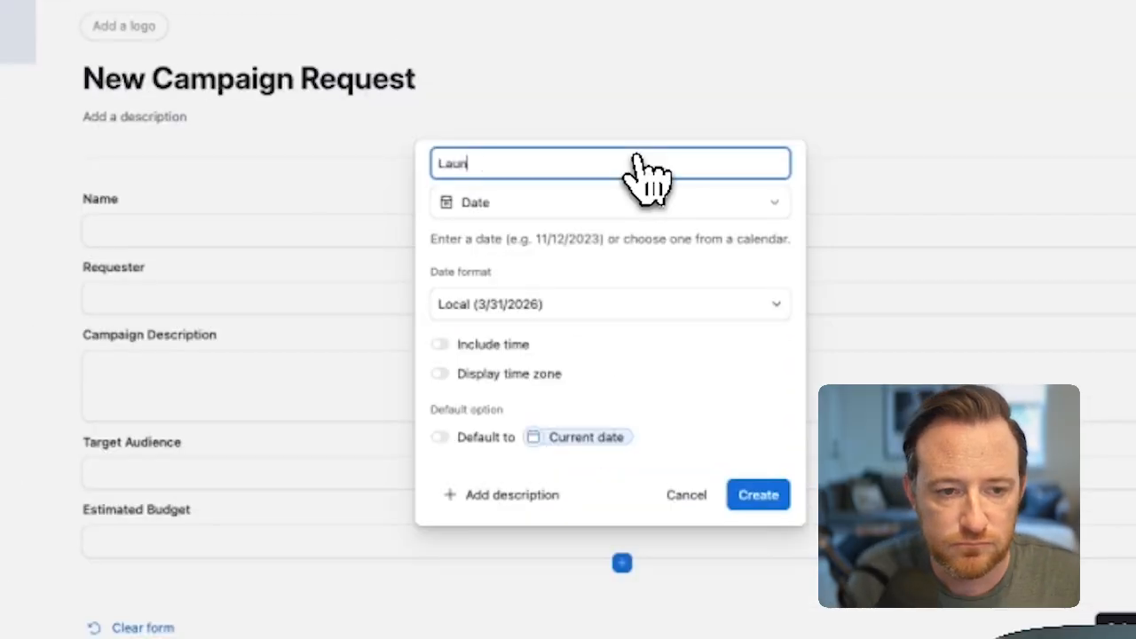
left_click(758, 495)
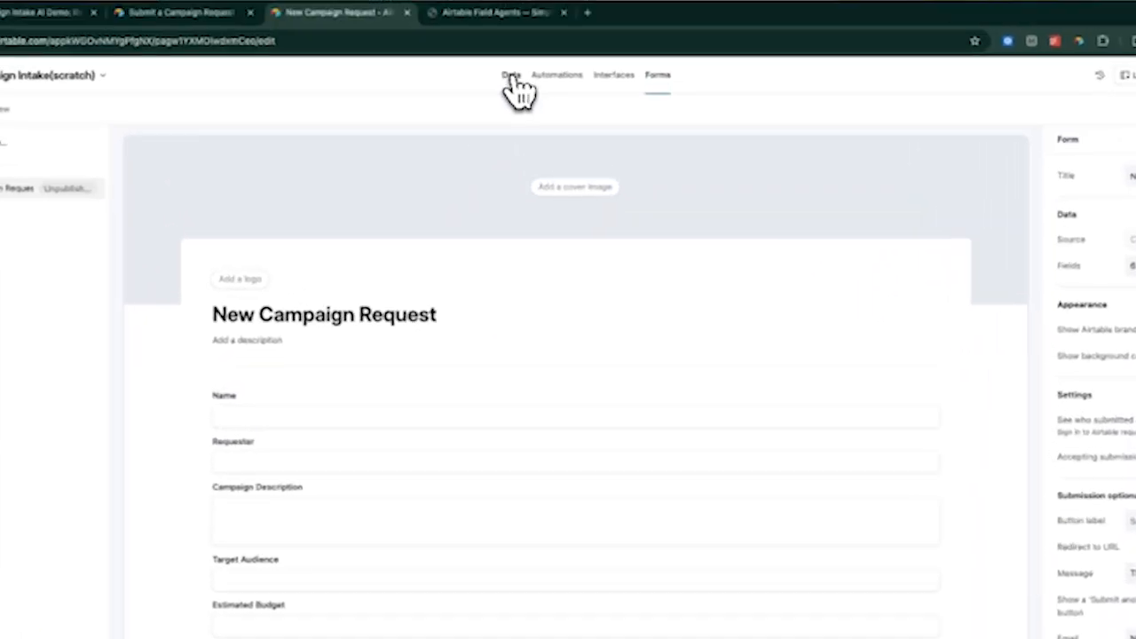
Step: Widen the Requester and Launch Deadline columns in the Campaign Requests table and rename the Name field to Request Name
left_click(515, 81)
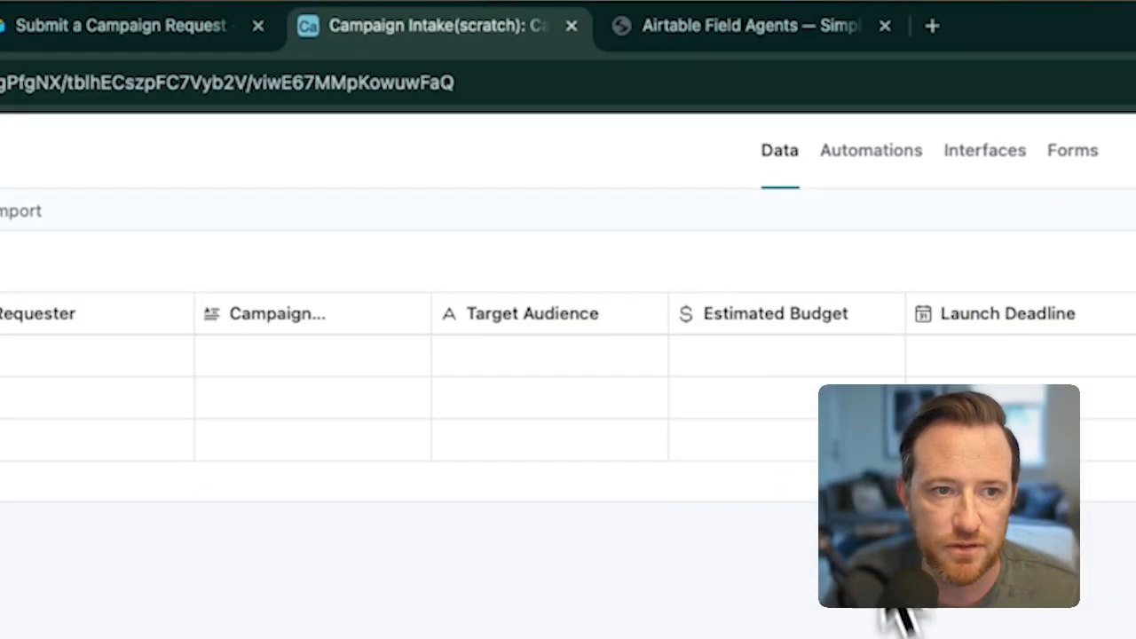
left_click_drag(337, 322, 485, 321)
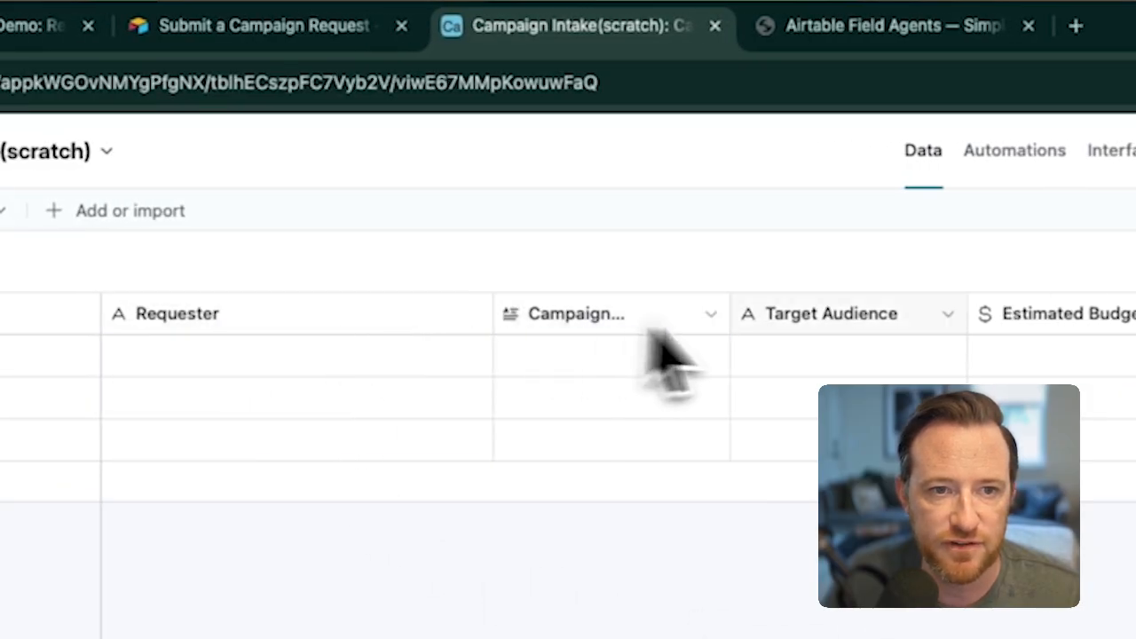
left_click_drag(819, 210, 899, 210)
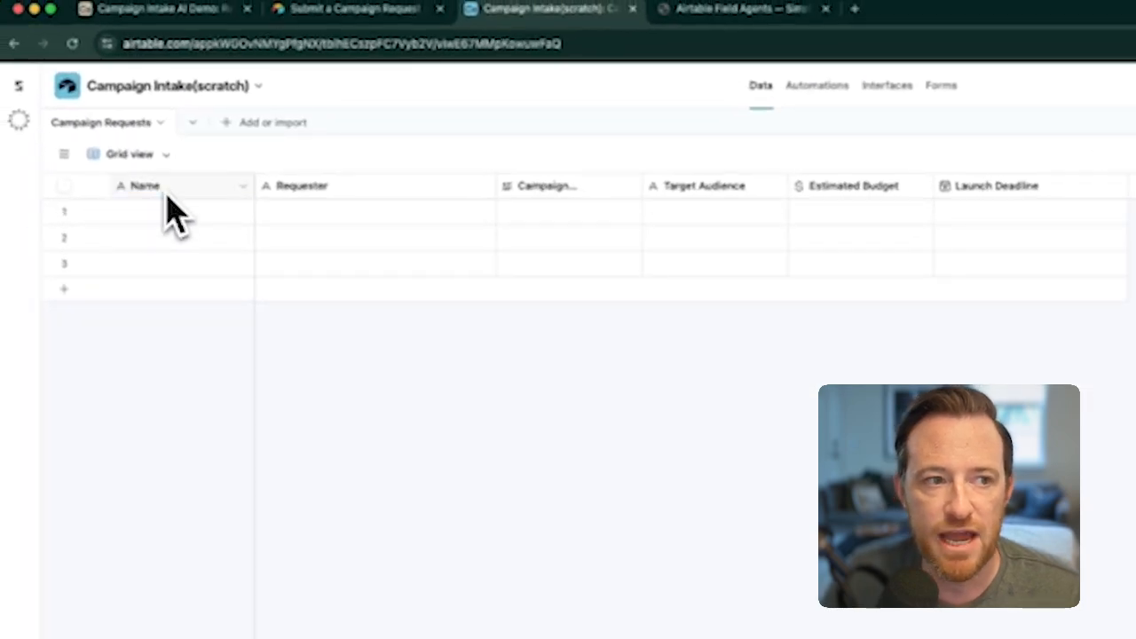
double_click(169, 194)
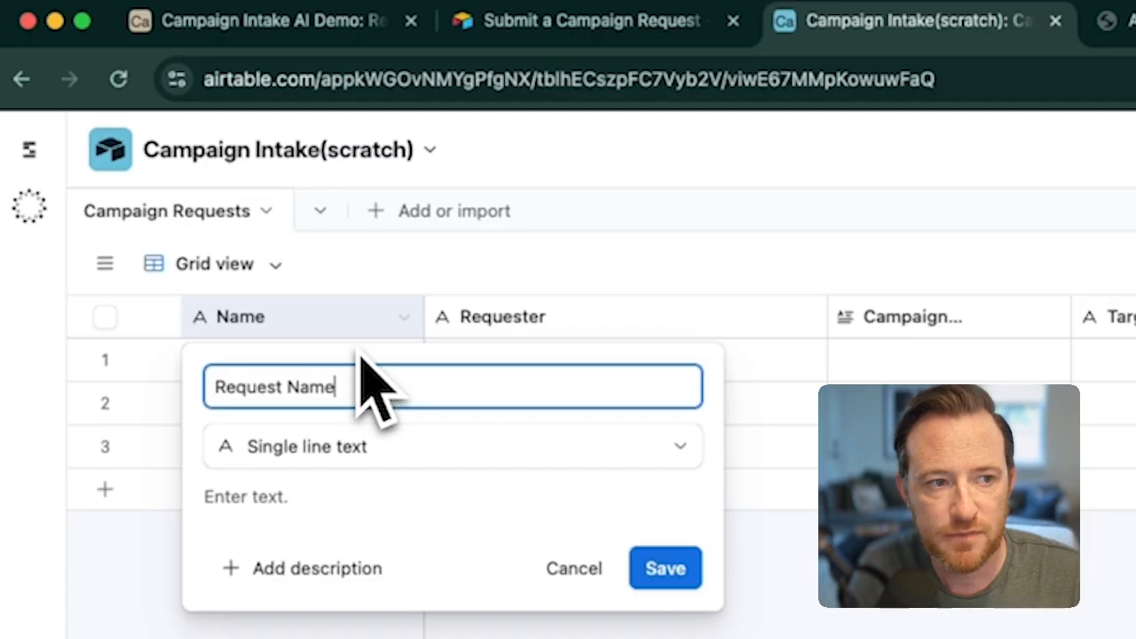
left_click(666, 568)
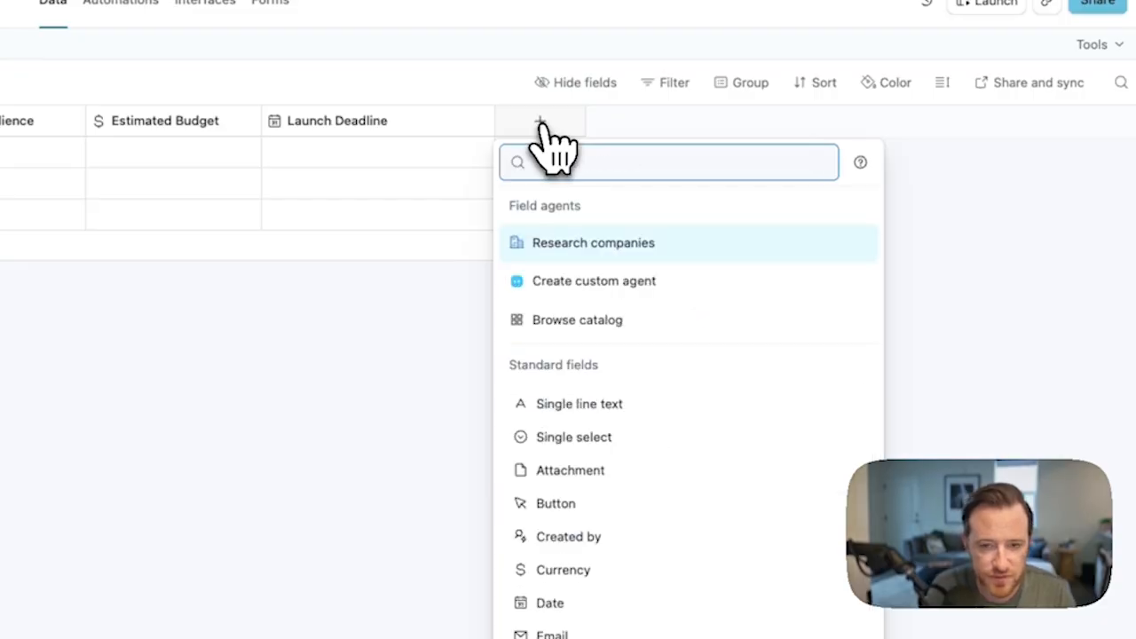
Step: Start a new single select field named Request Type after Launch Deadline in the Campaign Requests table
type("single")
left_click(609, 243)
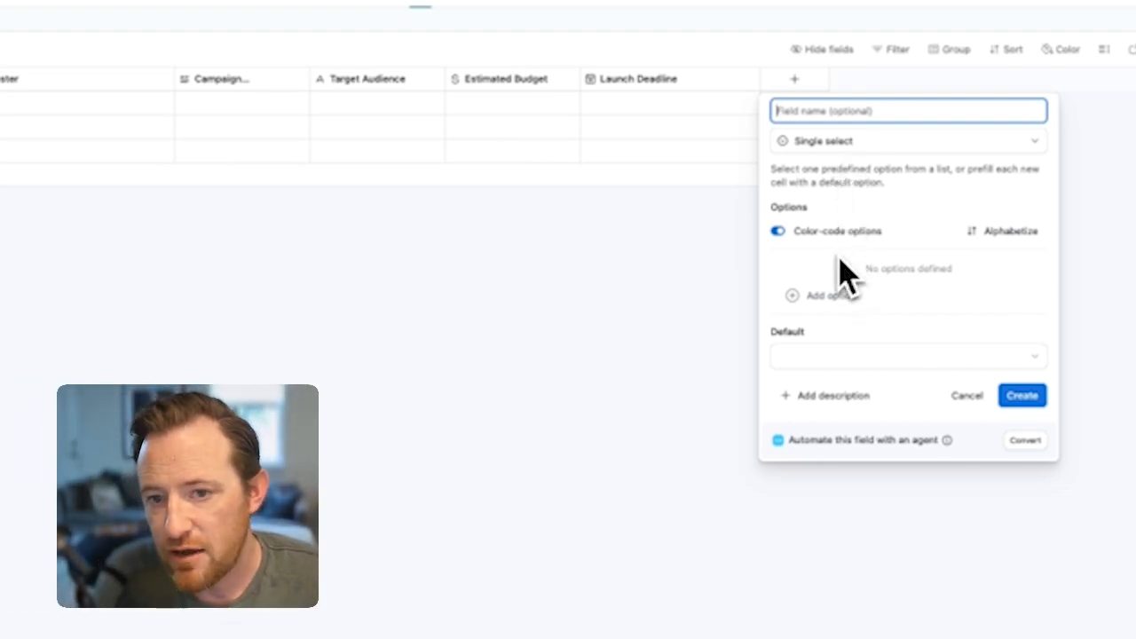
type("Request Type")
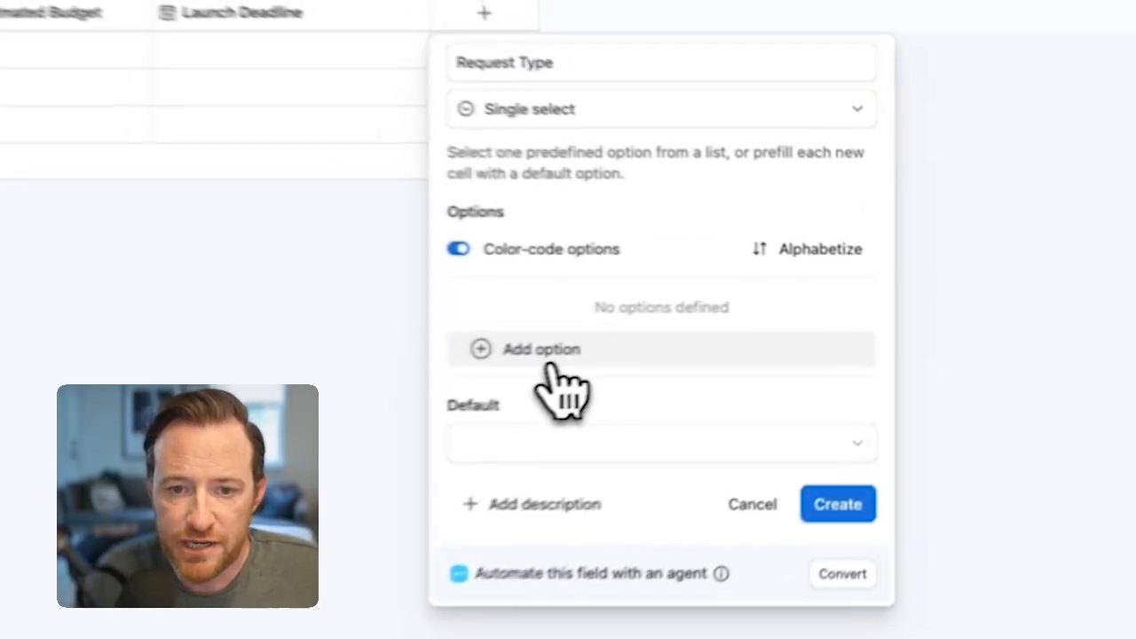
Step: Add the options Paid Social, Email and Content/SEO to the Request Type field
left_click(546, 355)
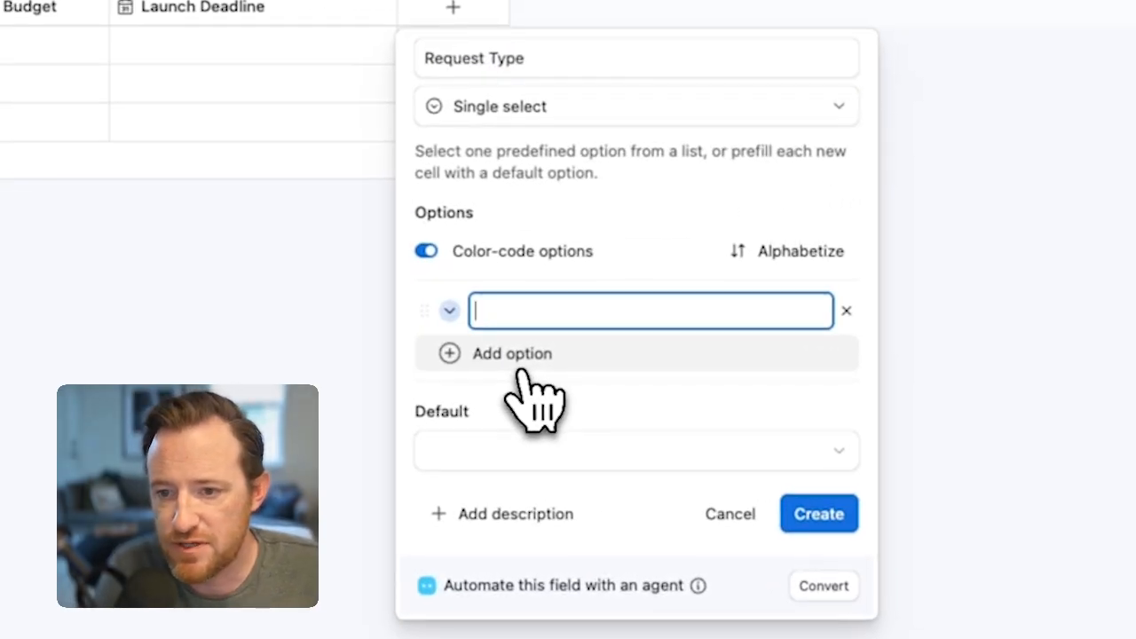
type("Paid")
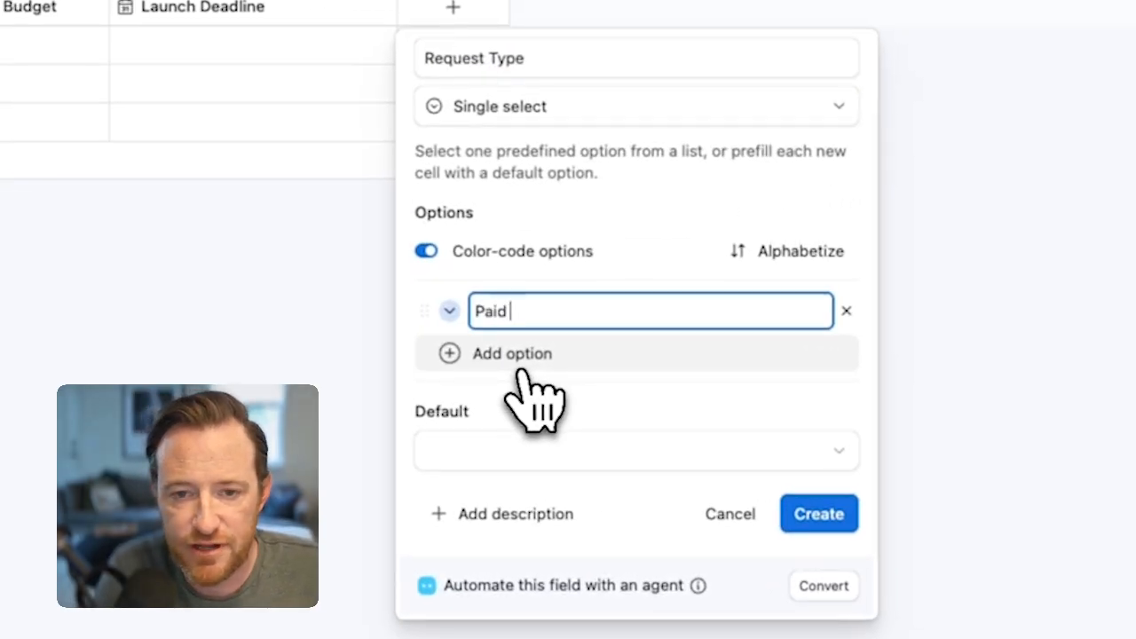
type(" Social")
key("Return")
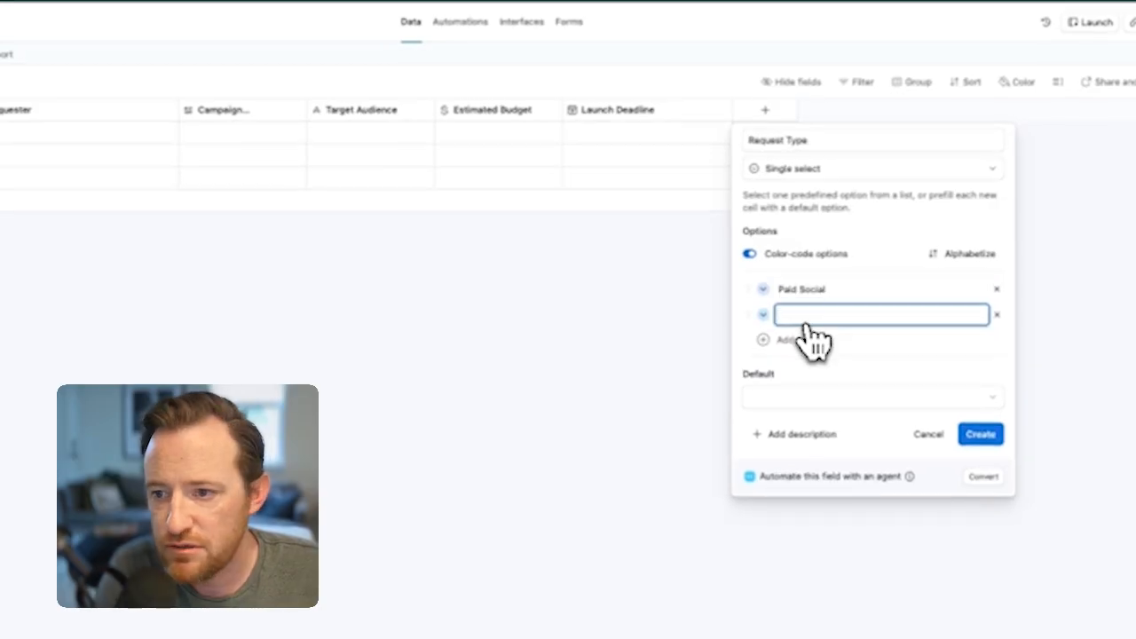
type("Email")
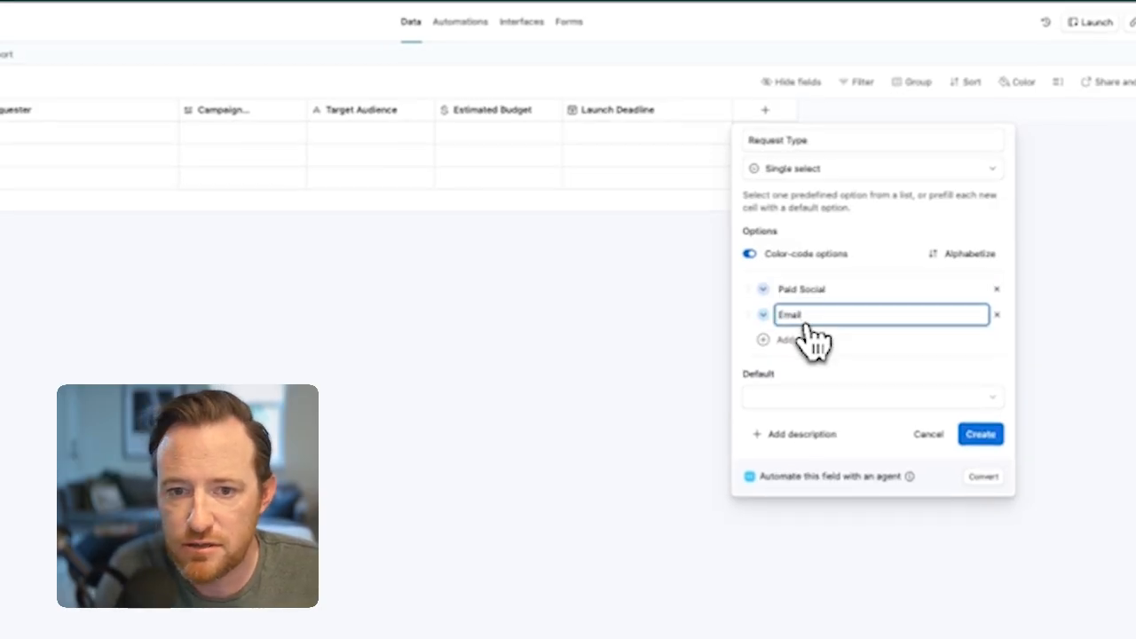
key("Return")
type("Con")
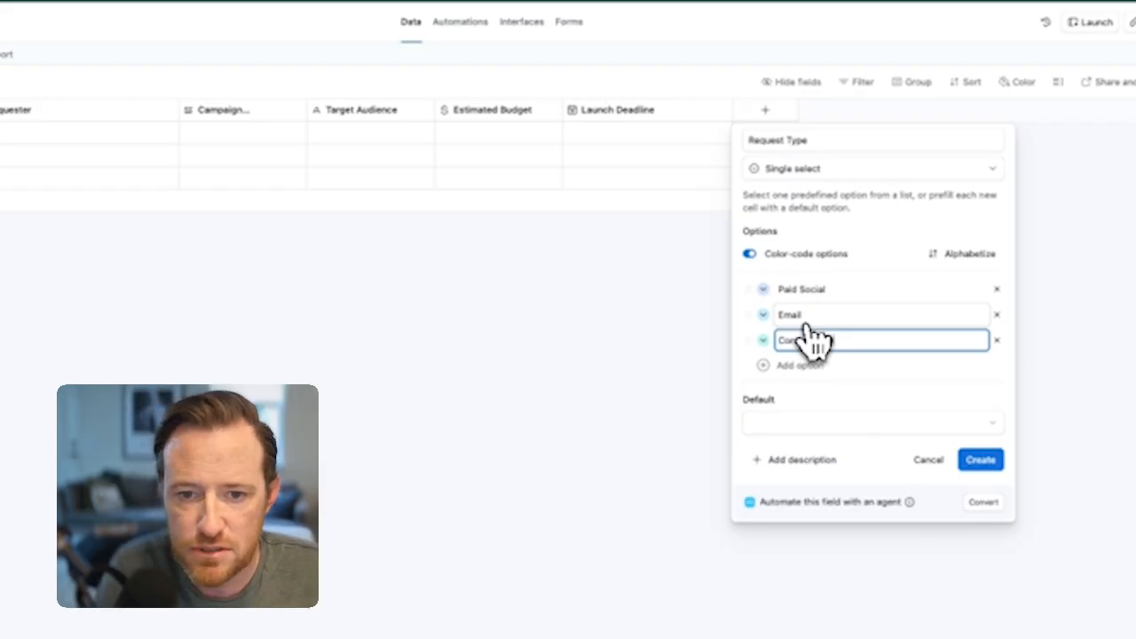
key("Return")
Step: Add the options Events, Partnerships and Brand, and create the Request Type field
type("Events")
key("Return")
type("Pai")
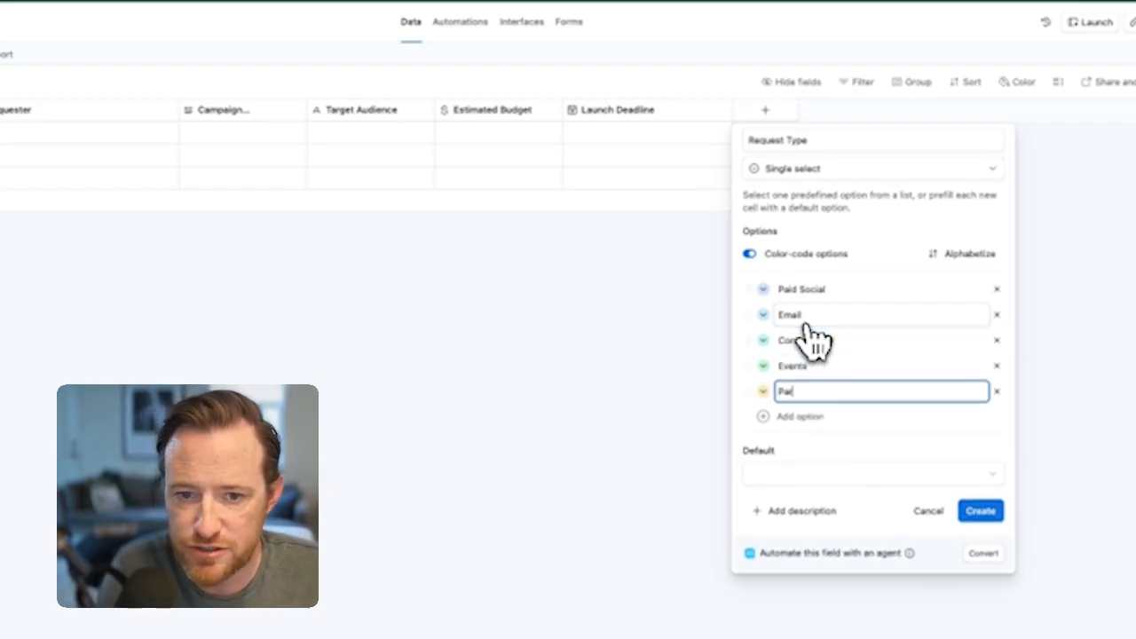
key("Return")
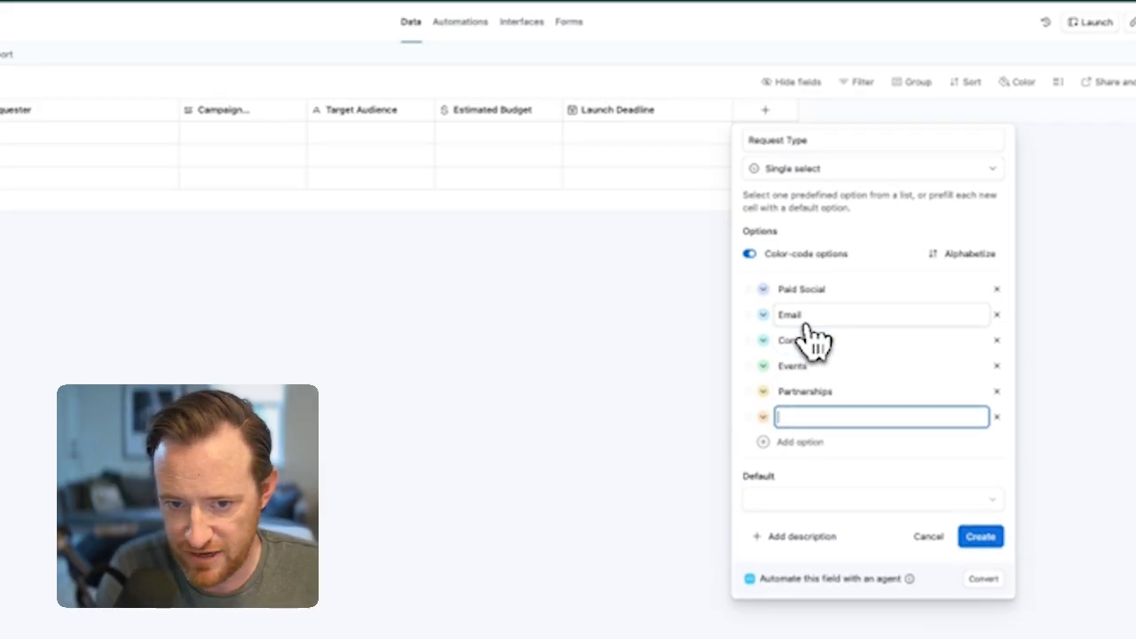
type("Brand")
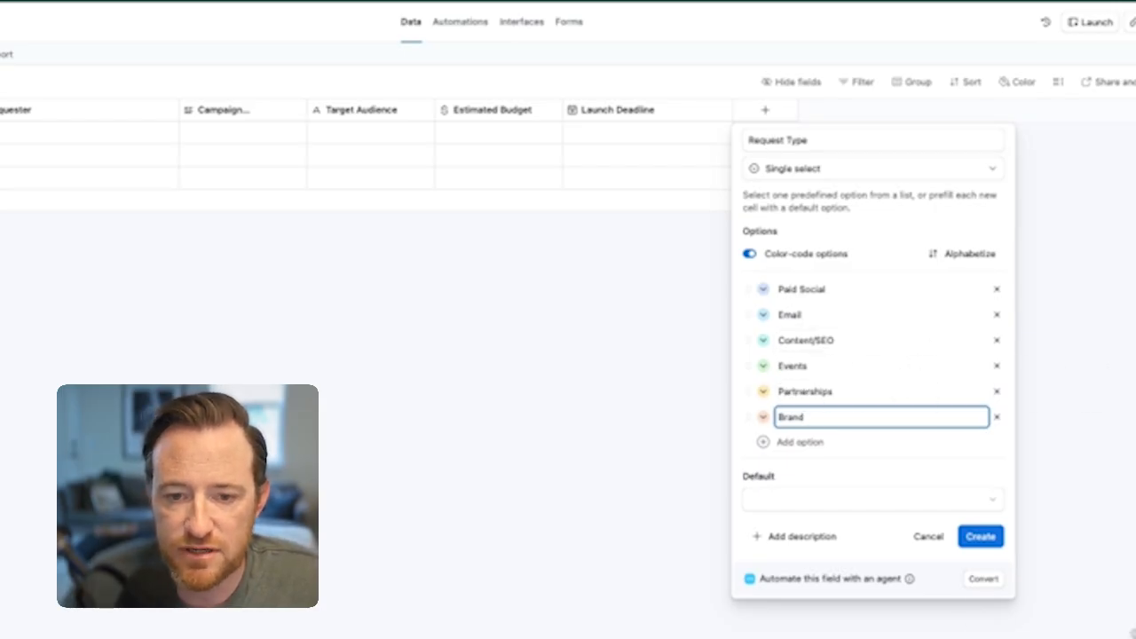
left_click(981, 536)
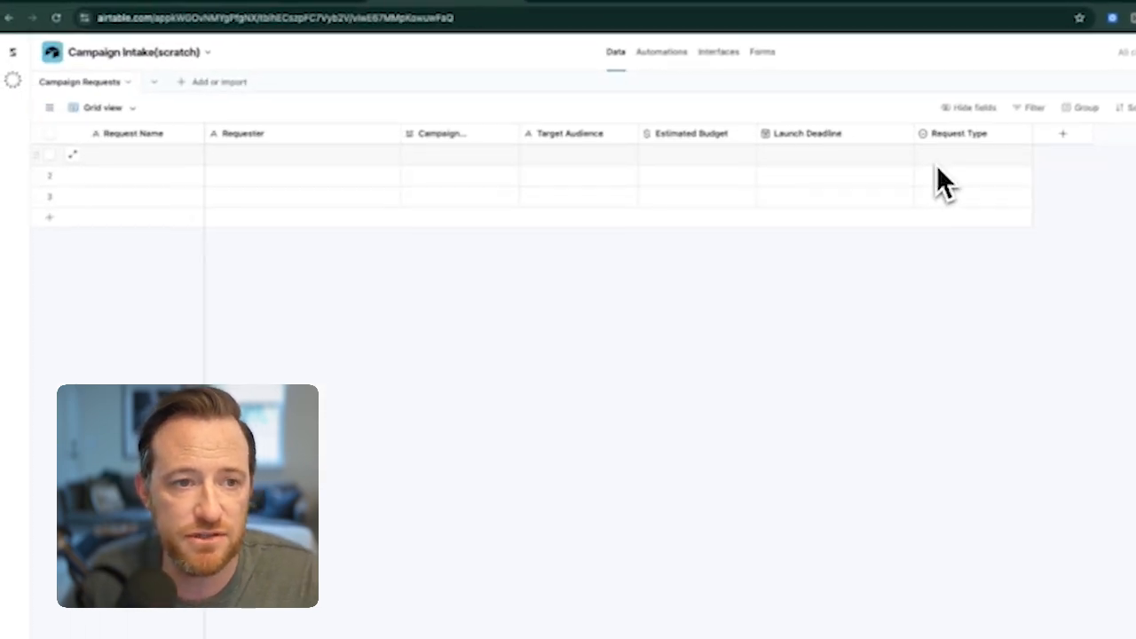
Step: Try out the Request Type options by choosing Paid Social for the first record, and clear the cell again
left_click(939, 160)
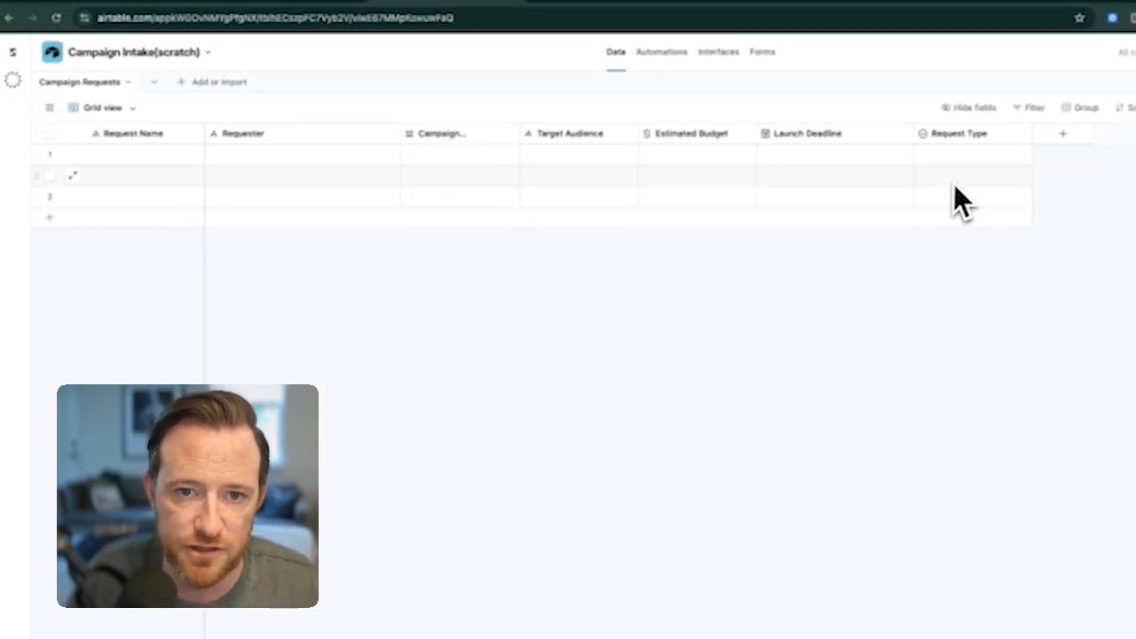
left_click(550, 218)
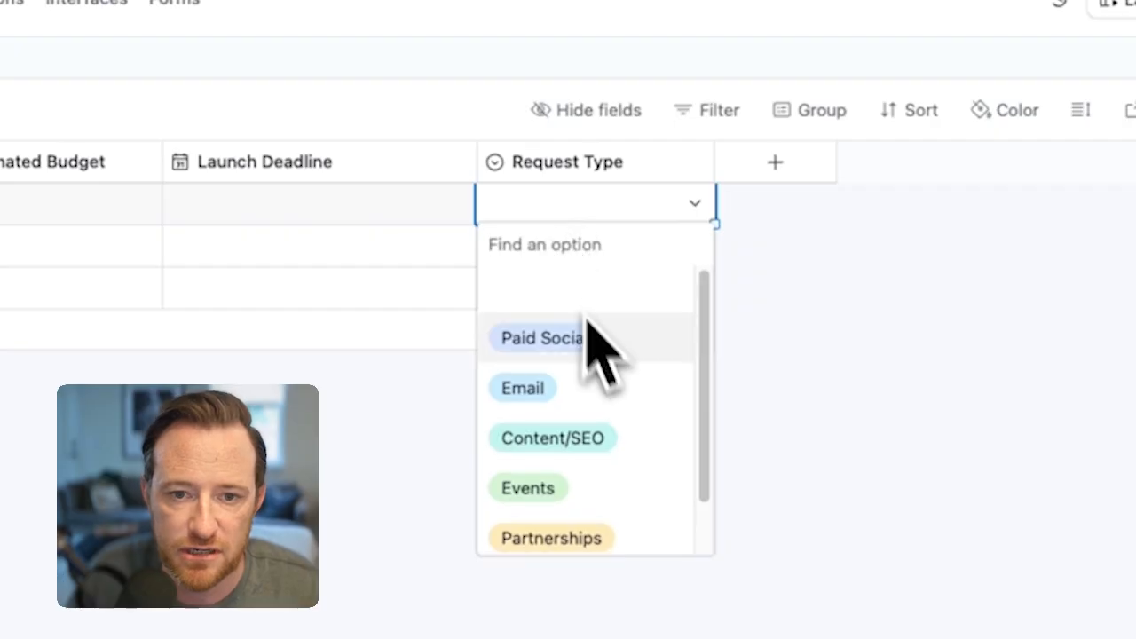
left_click(564, 356)
left_click(810, 401)
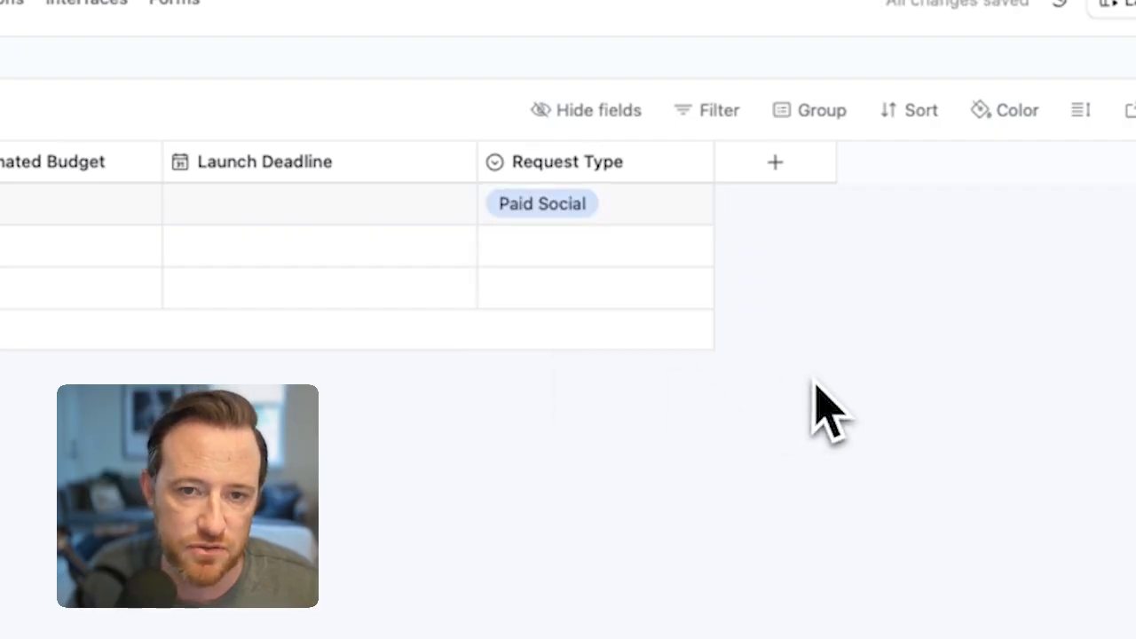
left_click(586, 215)
left_click(588, 213)
left_click(604, 289)
left_click(888, 608)
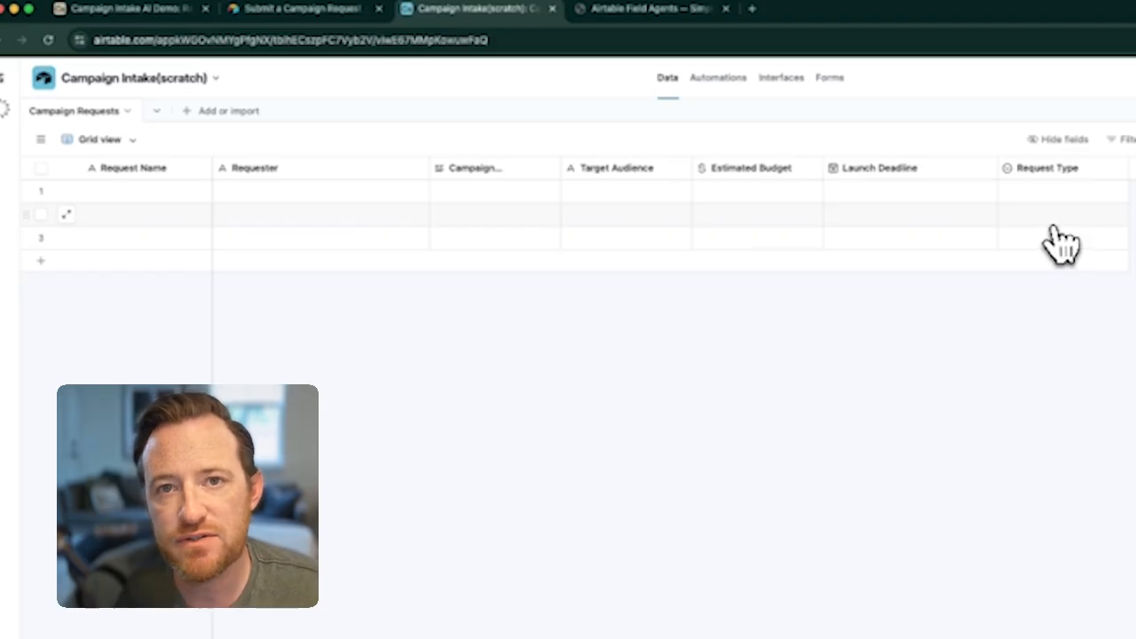
Step: Edit the Request Type field and convert it to a field automated with an agent
double_click(1060, 168)
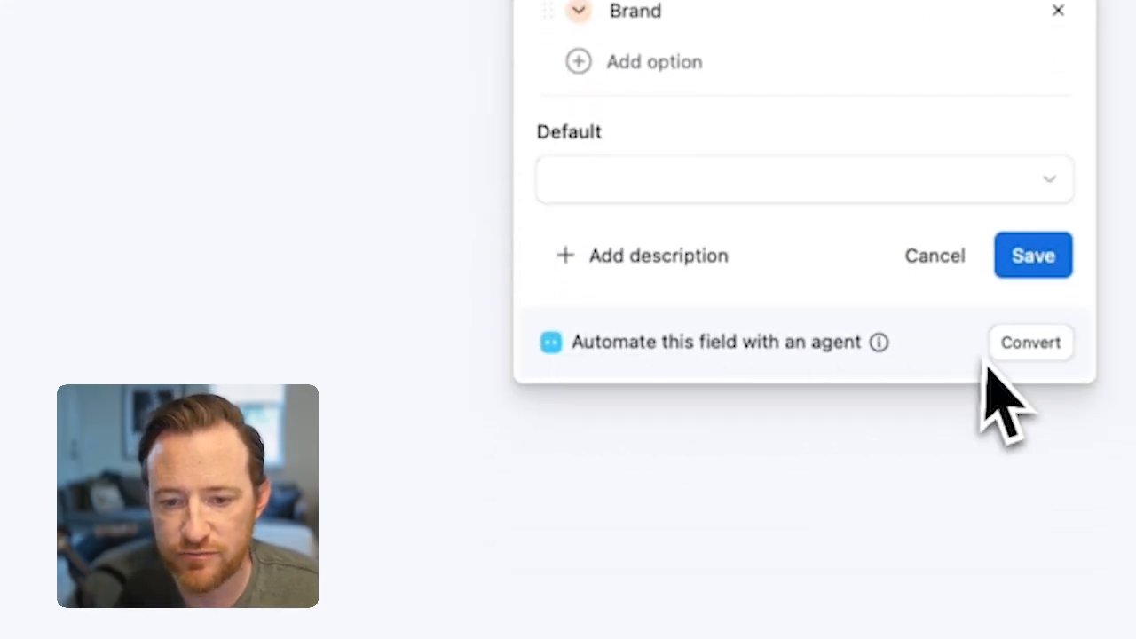
left_click_drag(569, 348, 906, 351)
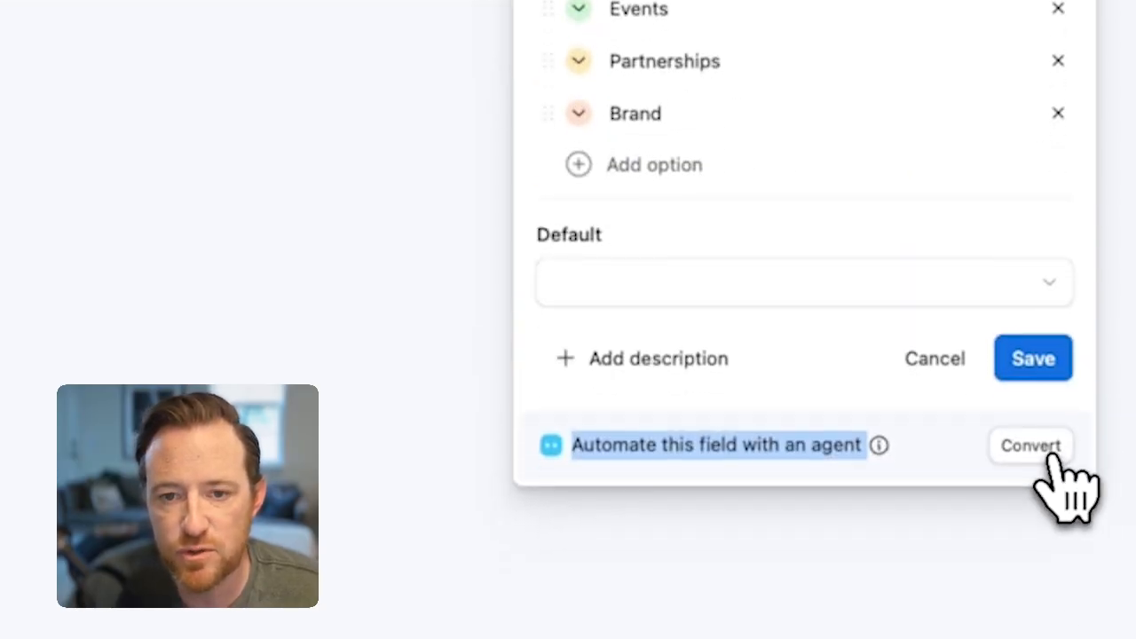
left_click(1054, 457)
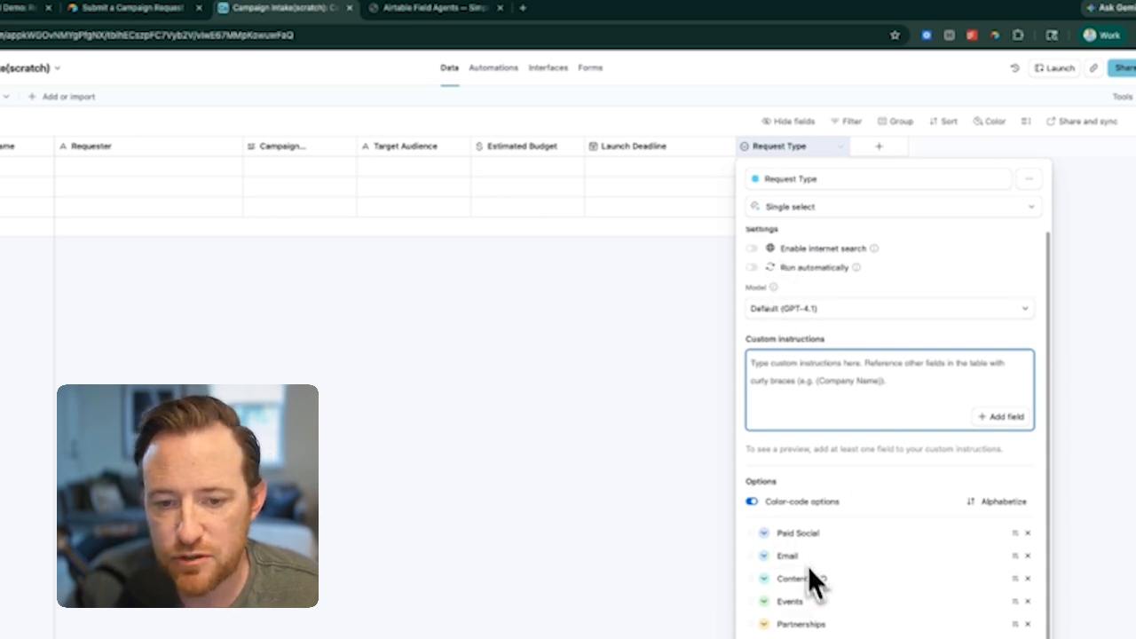
left_click(792, 533)
left_click(810, 556)
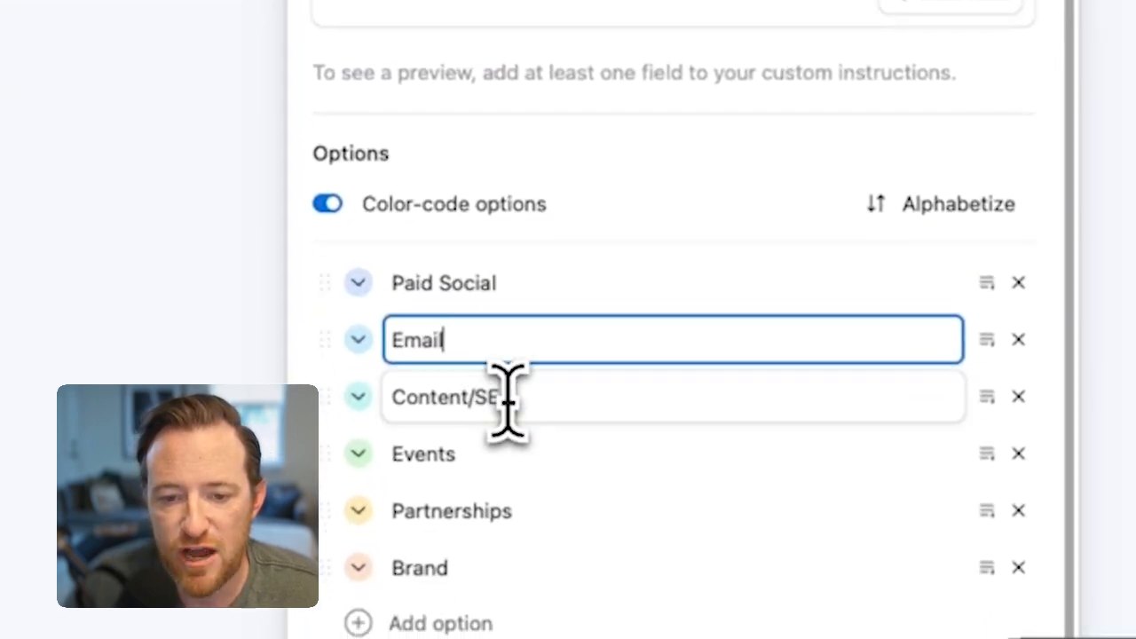
left_click(513, 448)
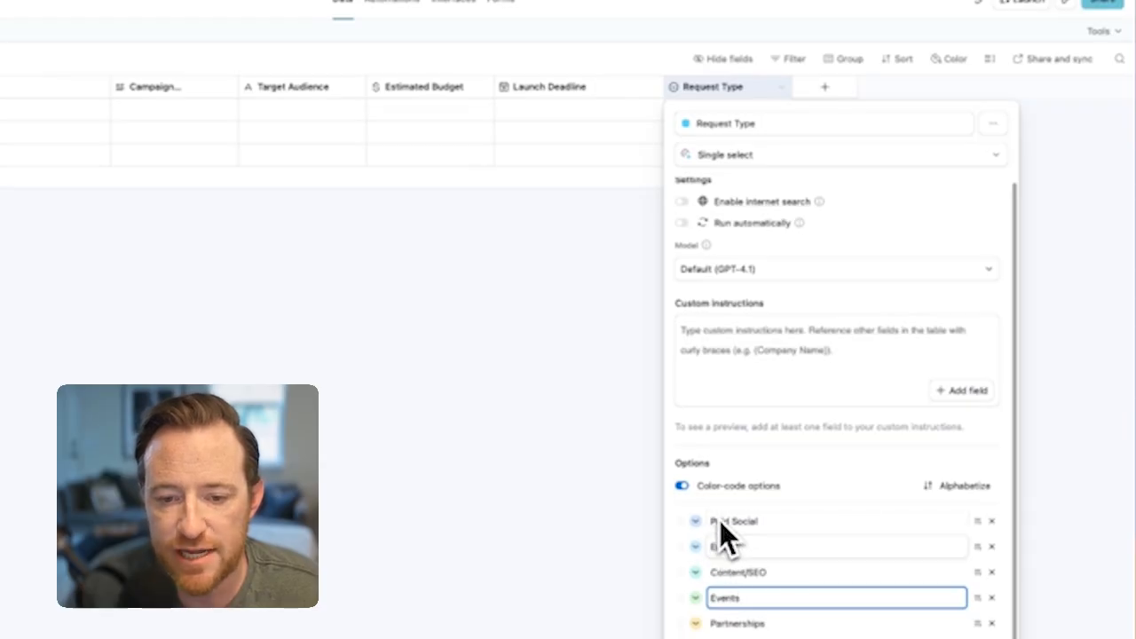
left_click(1134, 551)
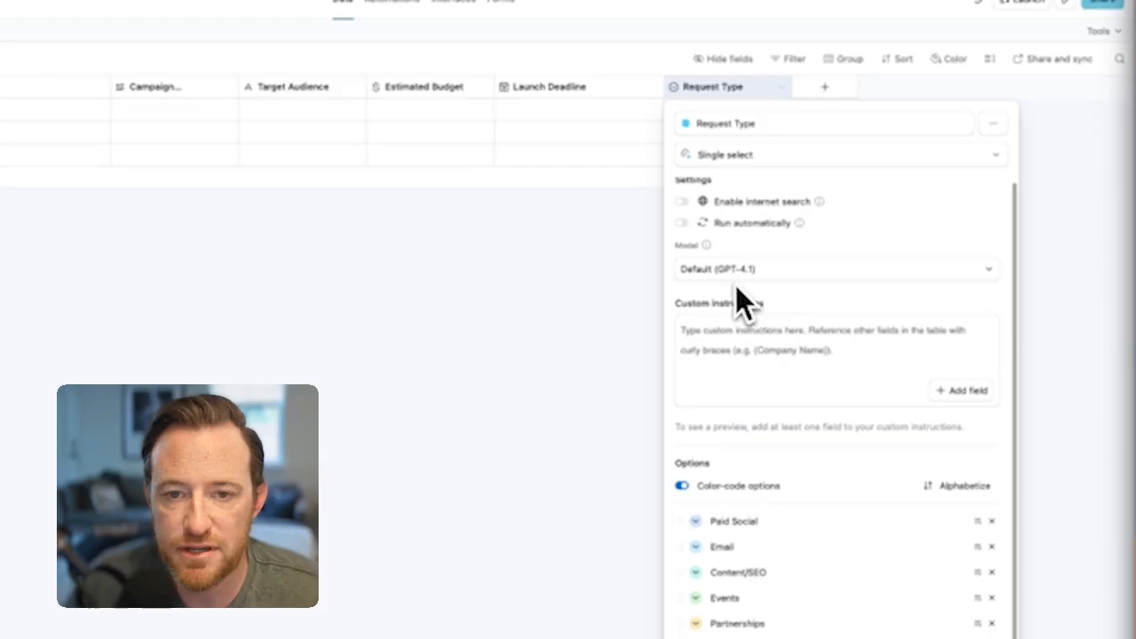
Step: Set the Request Type agent to run automatically and paste the prepared channel classification prompt as its custom instructions
left_click(682, 223)
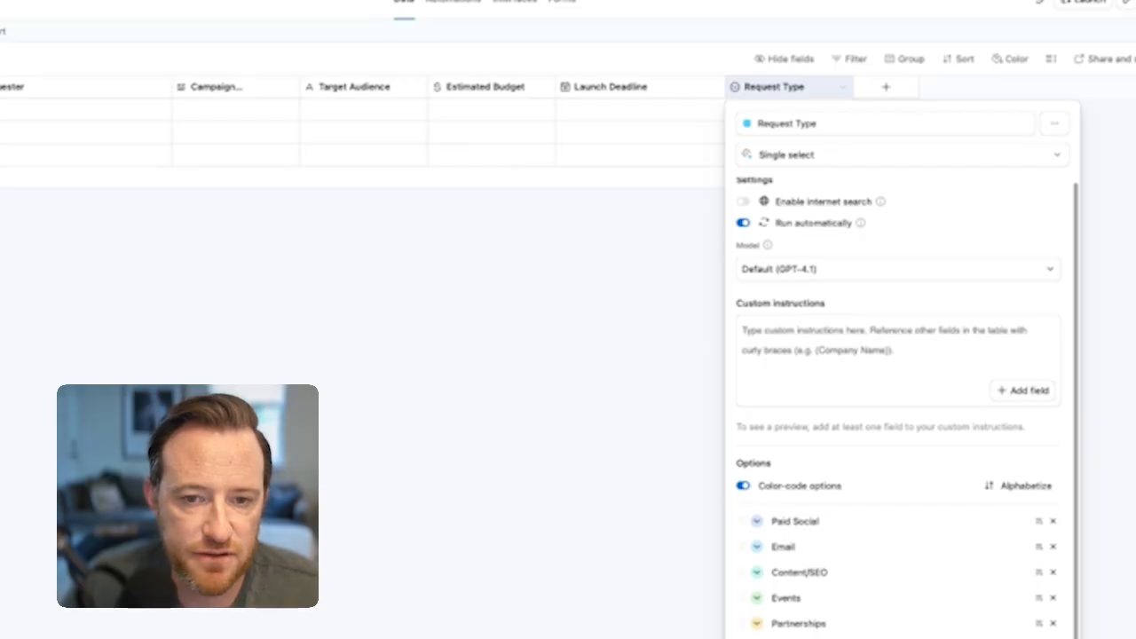
left_click(818, 343)
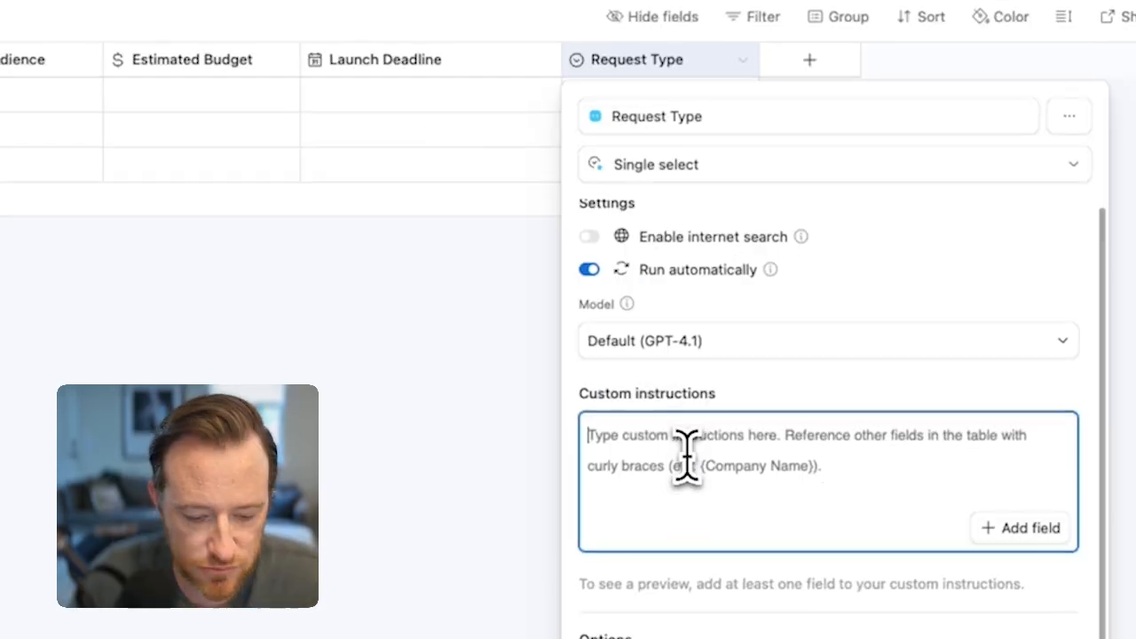
key("ctrl+v")
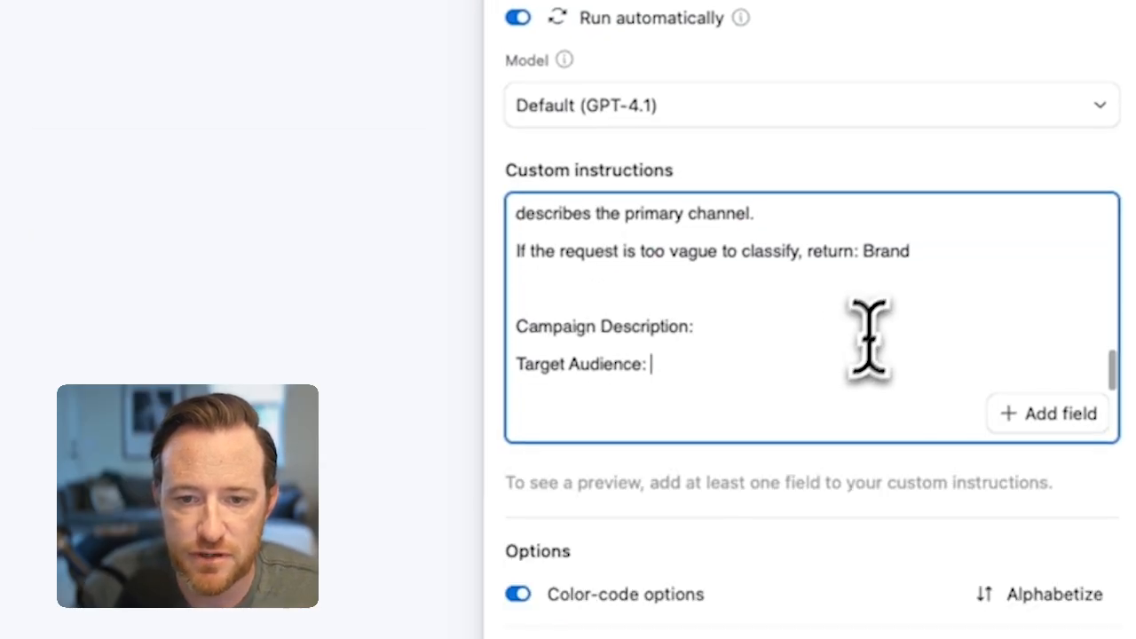
Step: Review the pasted custom instructions from the marketing operations analyst role through the list of categories
scroll(885, 311, "up", 10)
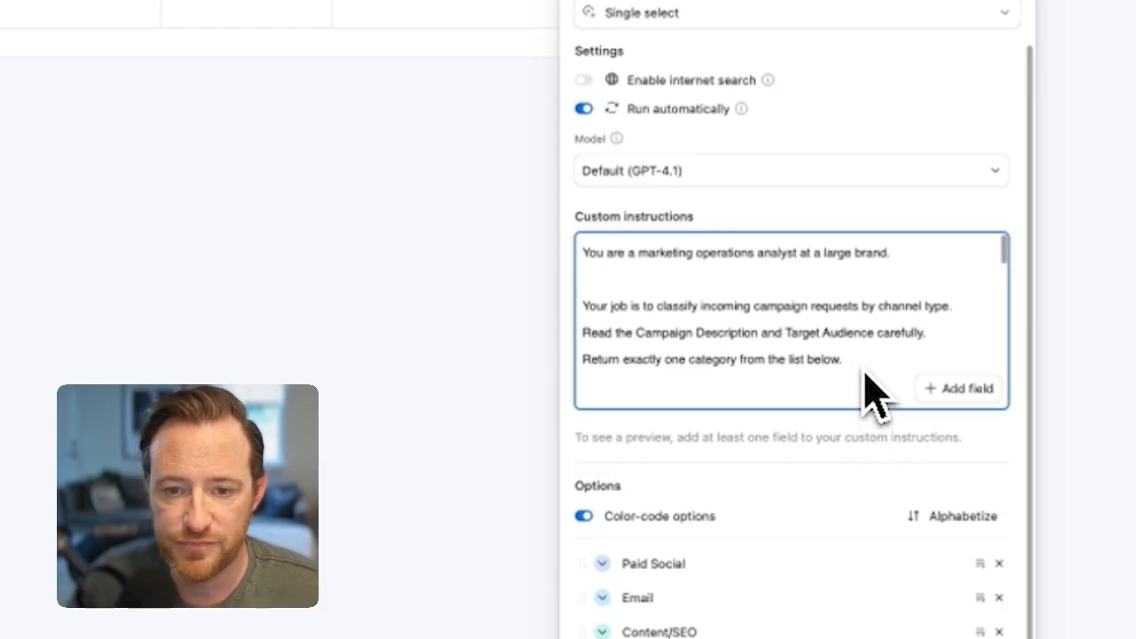
scroll(866, 371, "down", 1)
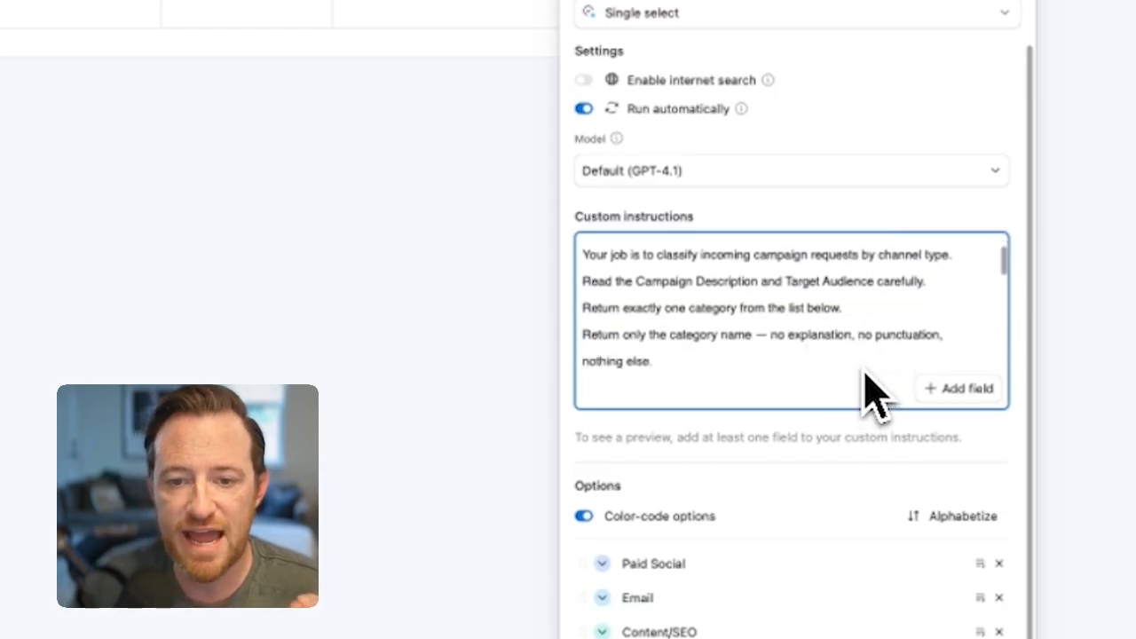
scroll(865, 390, "down", 1)
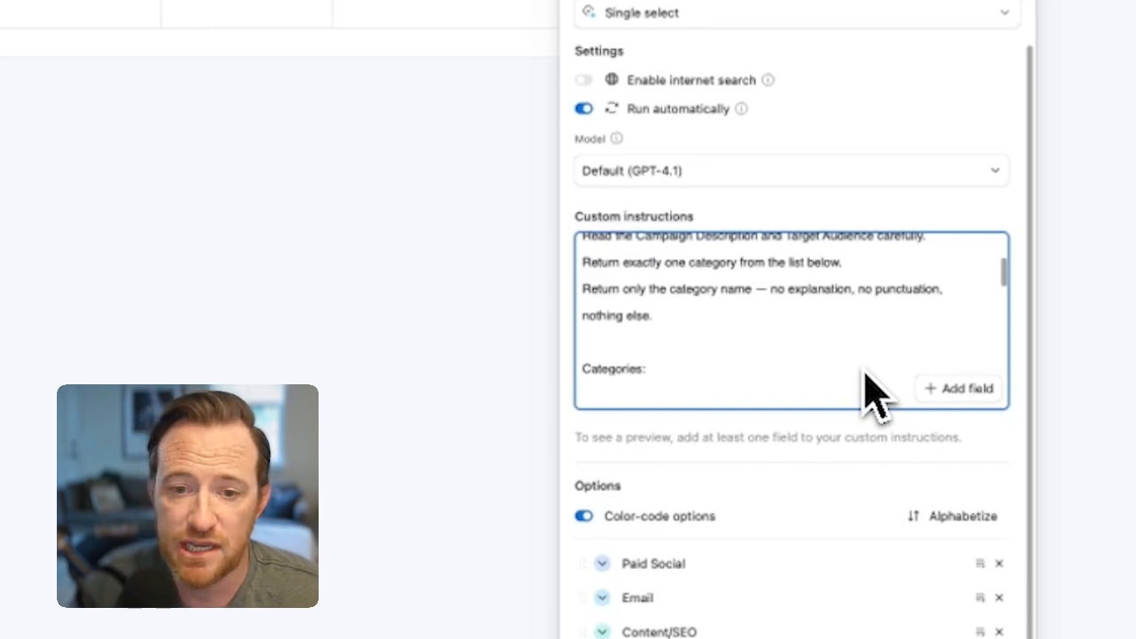
type("- Paid Social - Email - Content/SEO")
scroll(626, 323, "down", 1)
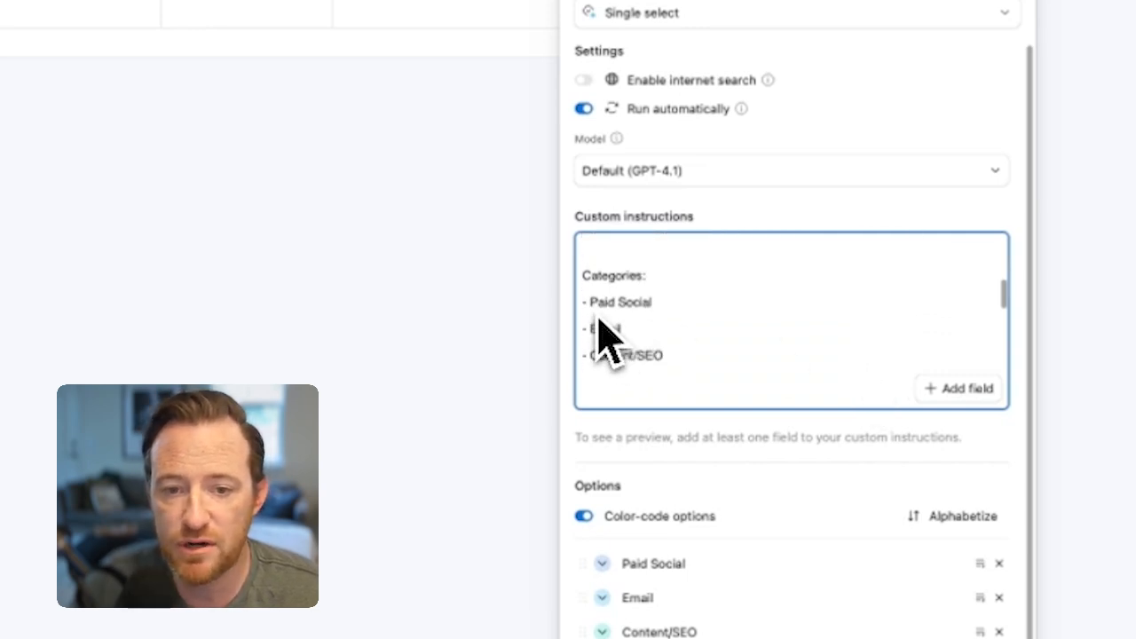
scroll(621, 390, "down", 3)
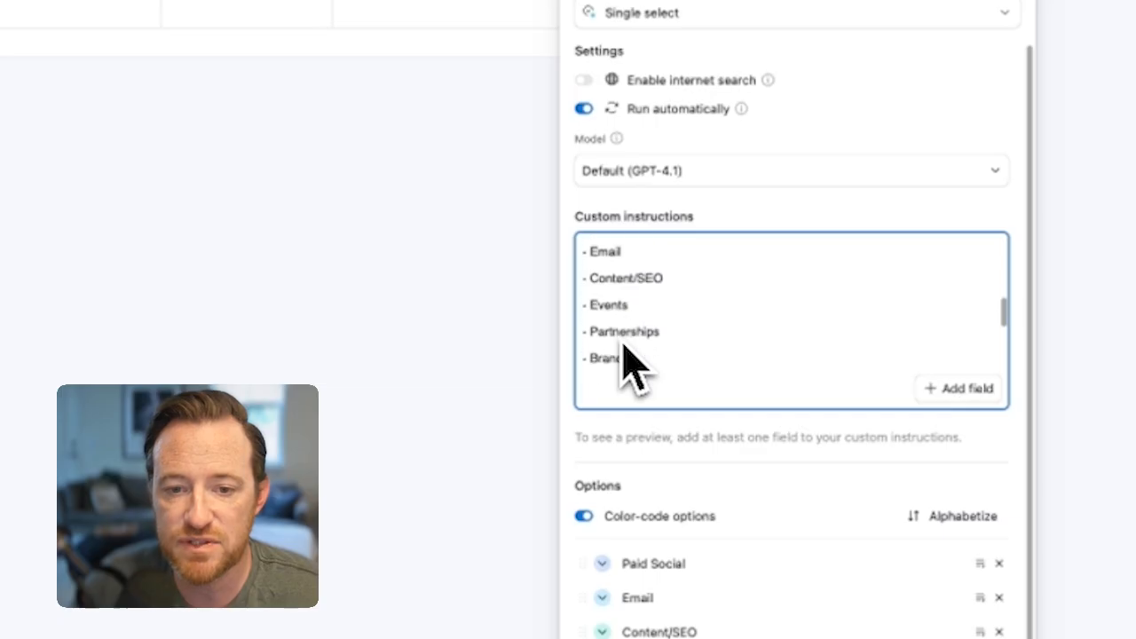
scroll(626, 364, "down", 1)
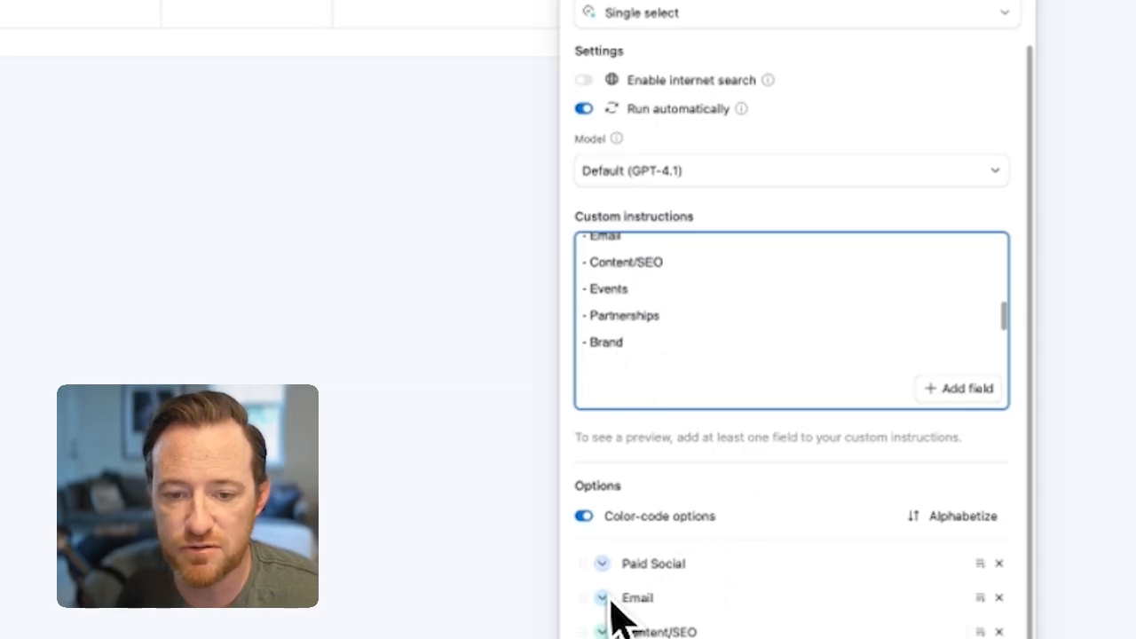
Step: Compare the Request Type options from Email to Brand with the categories listed in the custom instructions
left_click(701, 564)
left_click(688, 593)
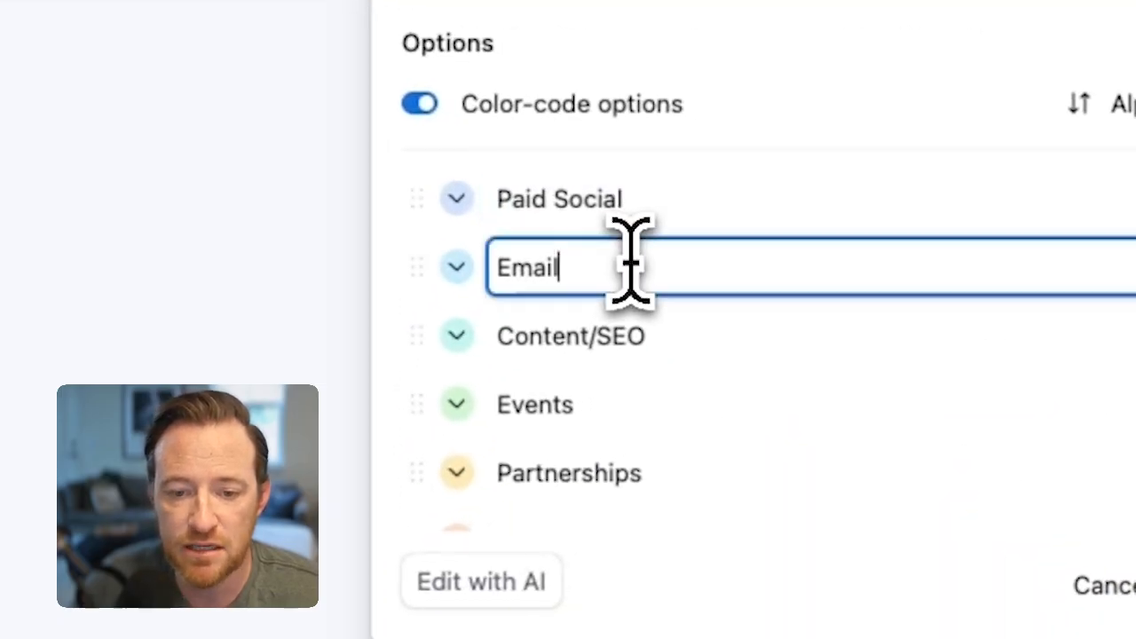
left_click(678, 338)
scroll(661, 364, "down", 5)
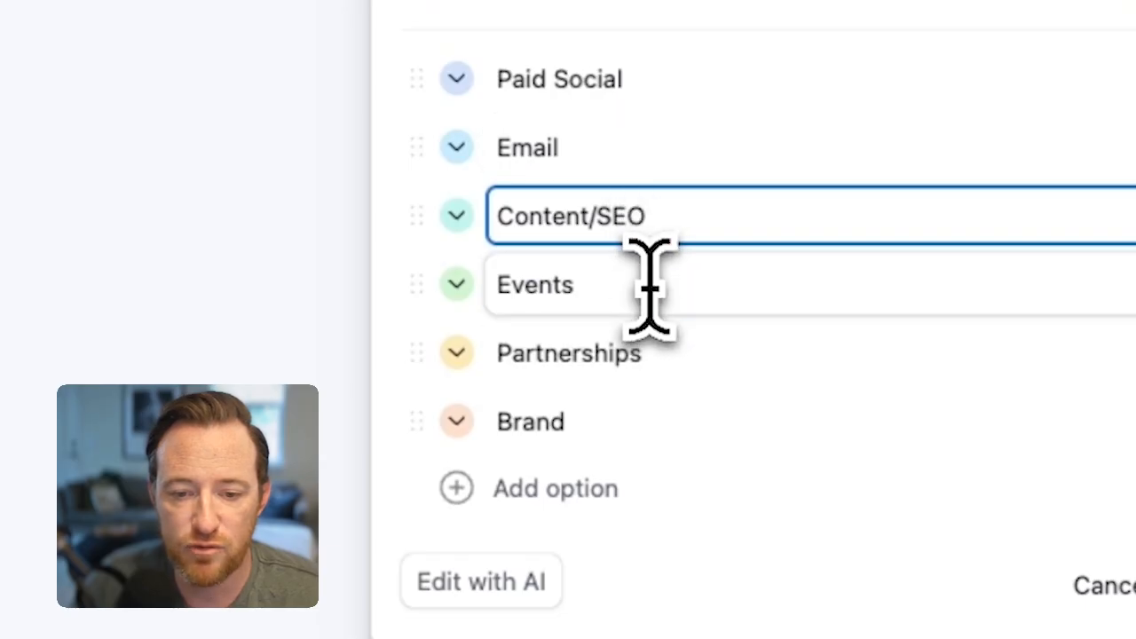
left_click(652, 286)
left_click(657, 353)
left_click(646, 421)
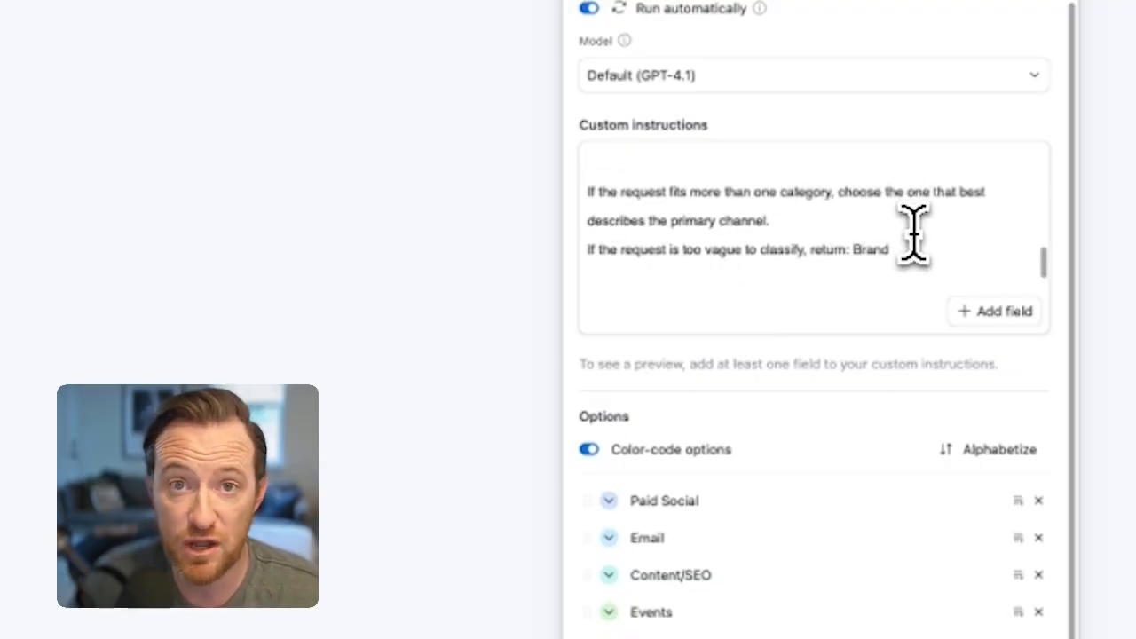
Step: Insert the Campaign Description field after the "Campaign Description:" label at the end of the custom instructions
scroll(902, 281, "down", 2)
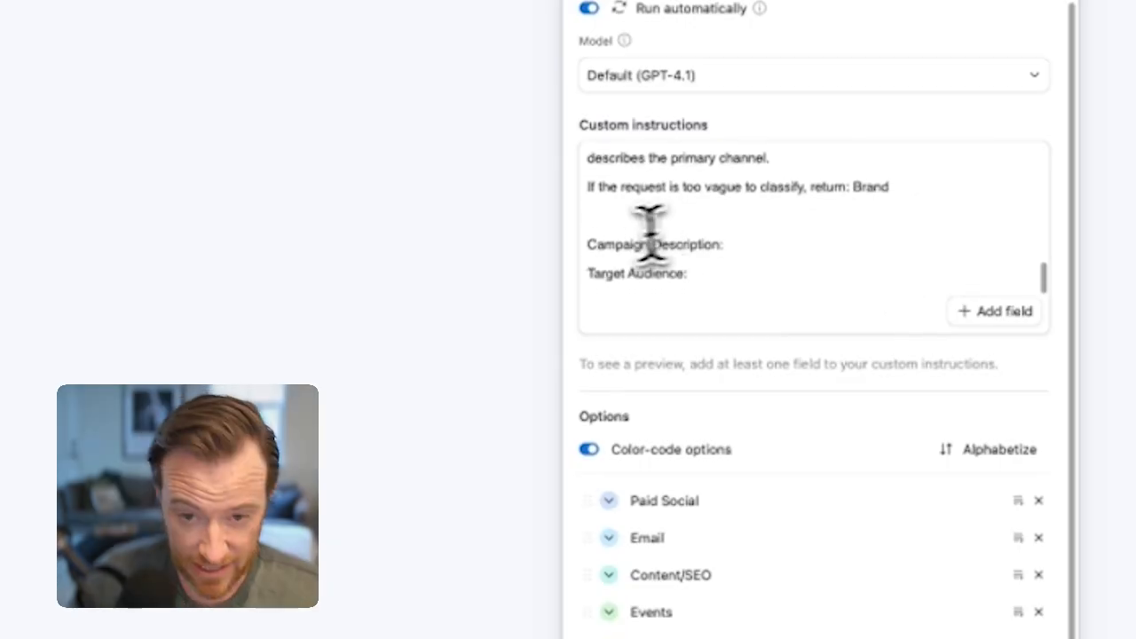
left_click(610, 254)
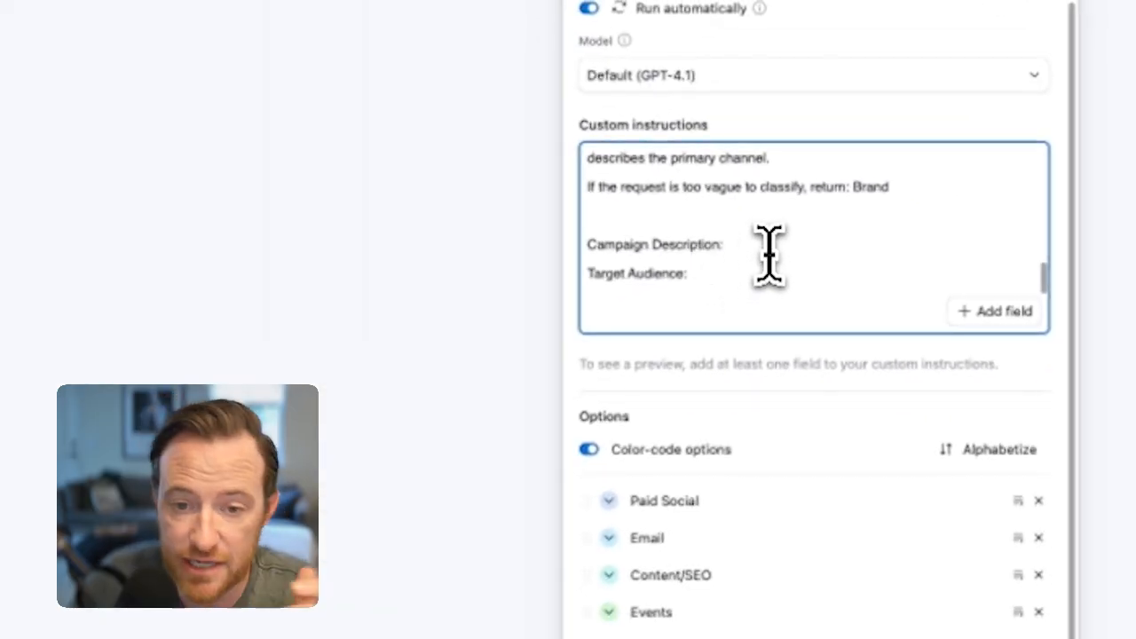
left_click(769, 253)
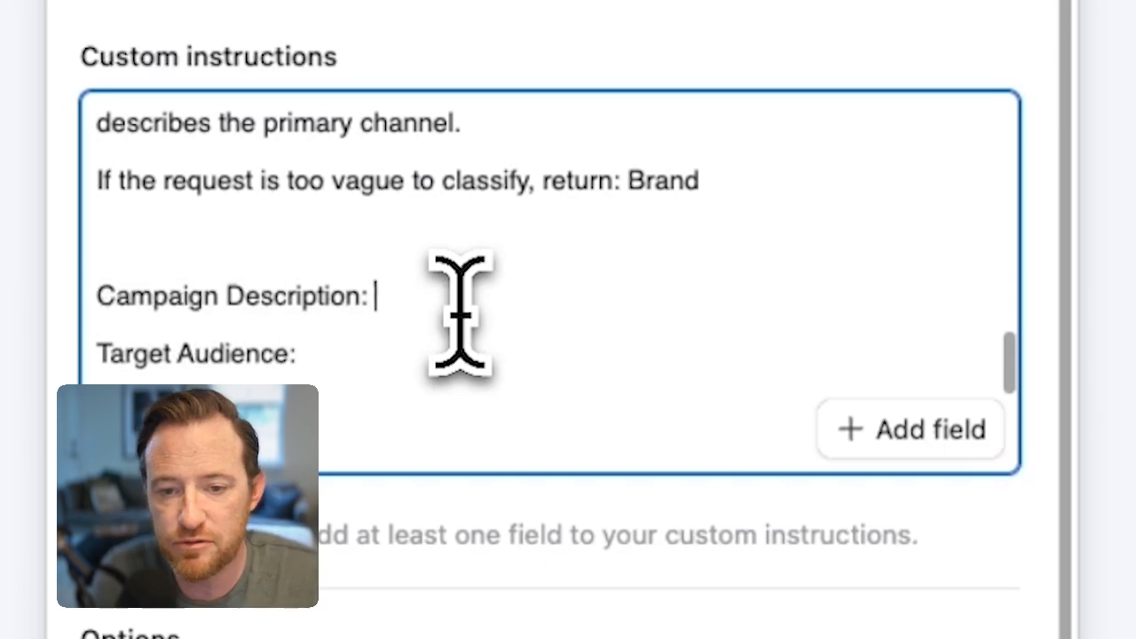
type("{")
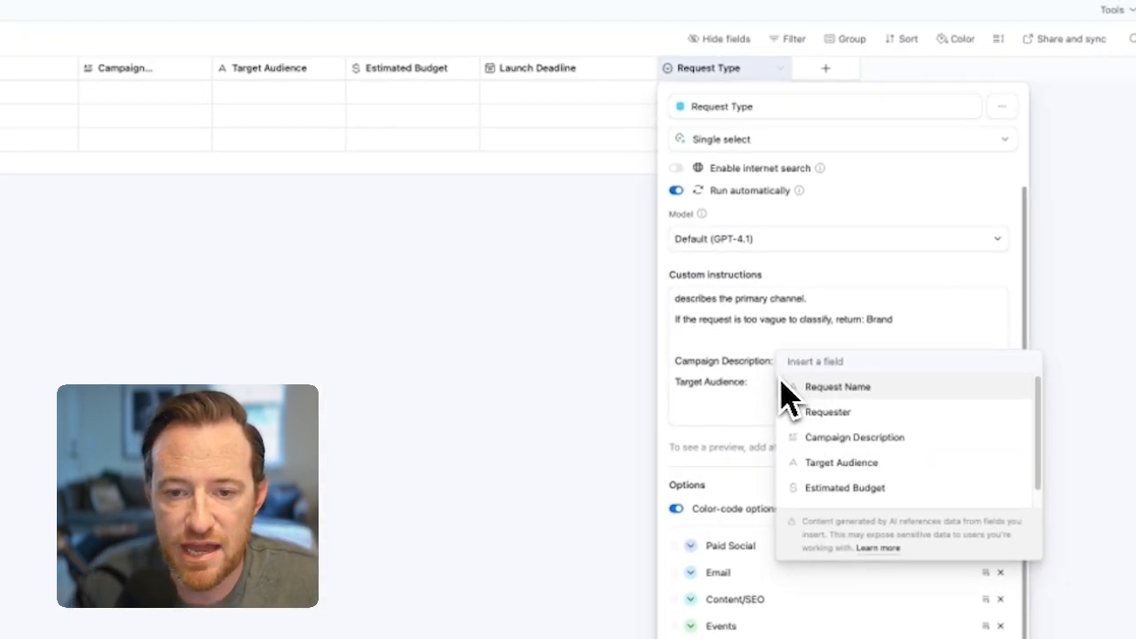
scroll(856, 400, "down", 1)
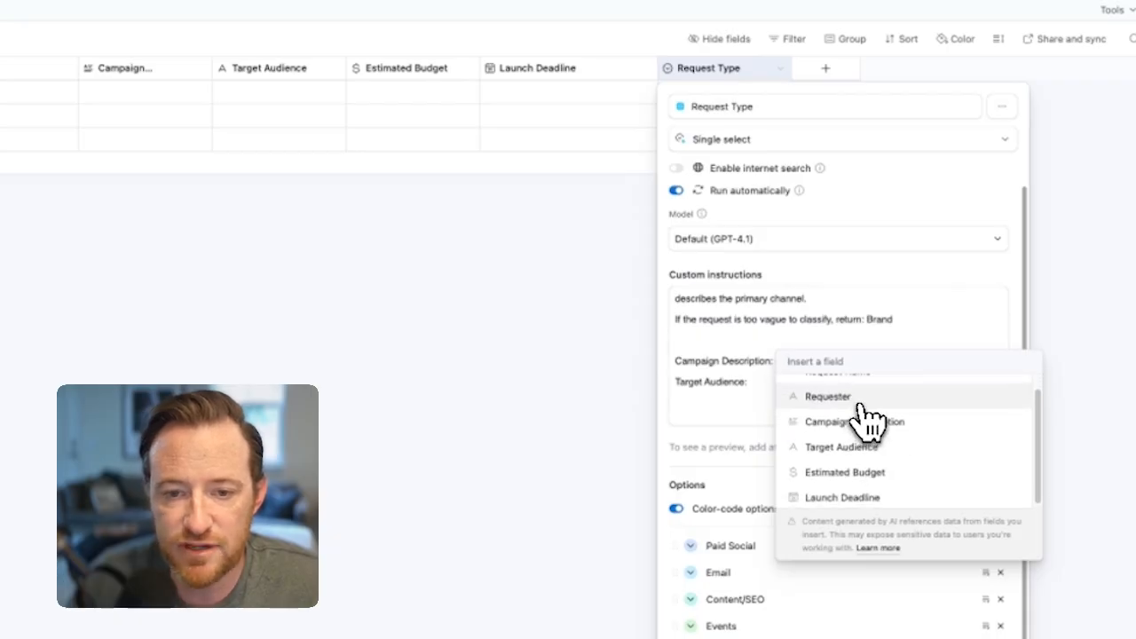
scroll(869, 412, "up", 1)
left_click(895, 443)
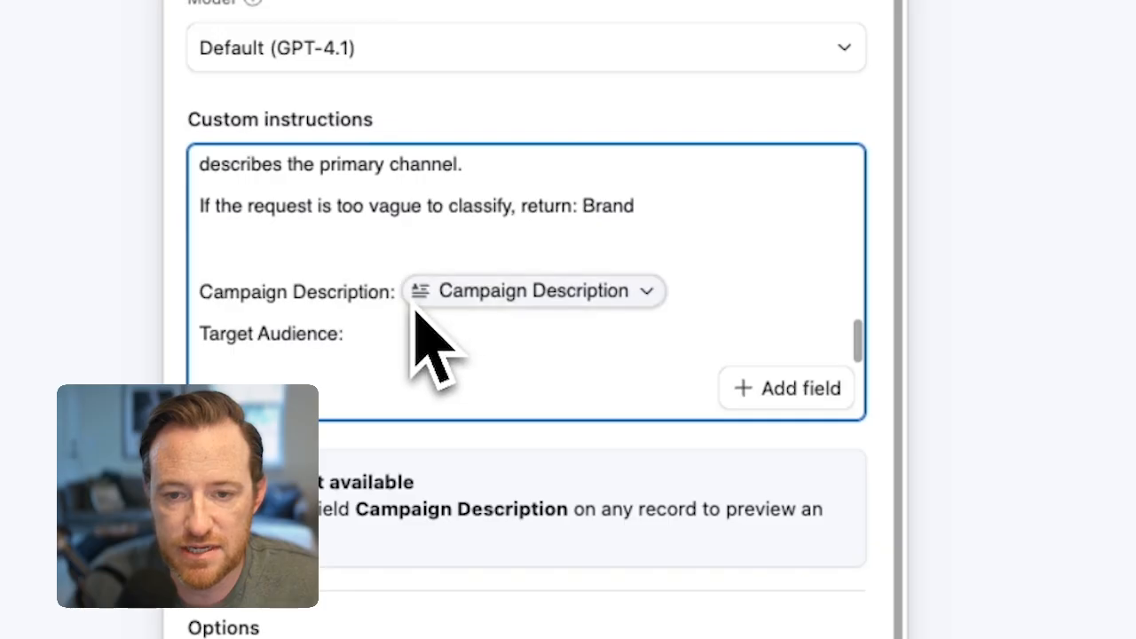
Step: Insert the Target Audience field after the "Target Audience:" label in the custom instructions
left_click(446, 338)
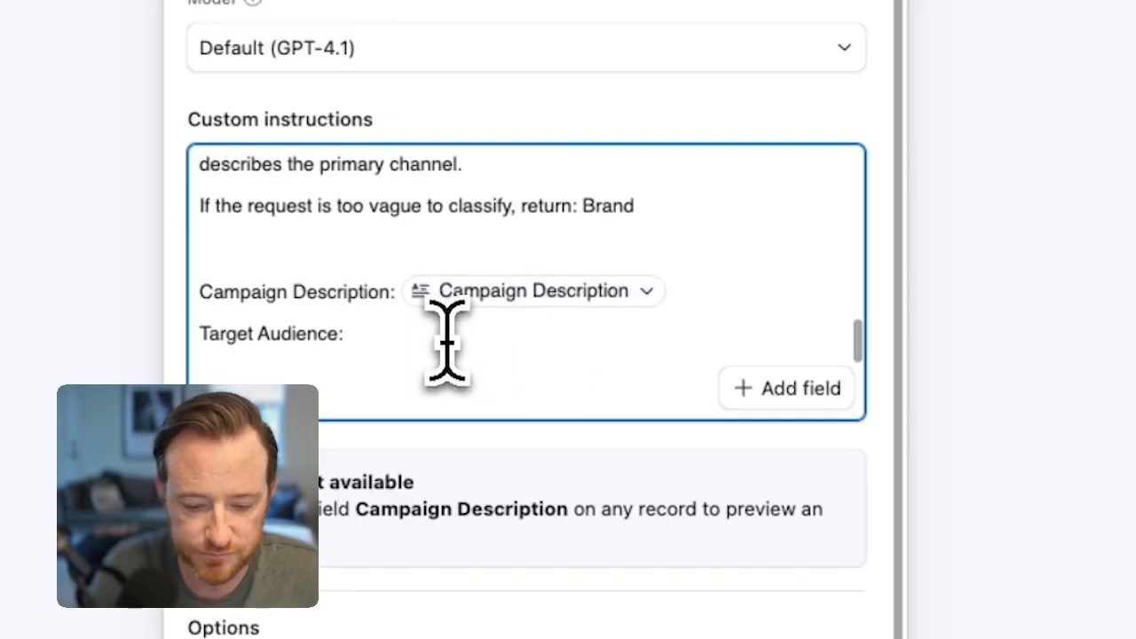
type("{")
left_click(612, 537)
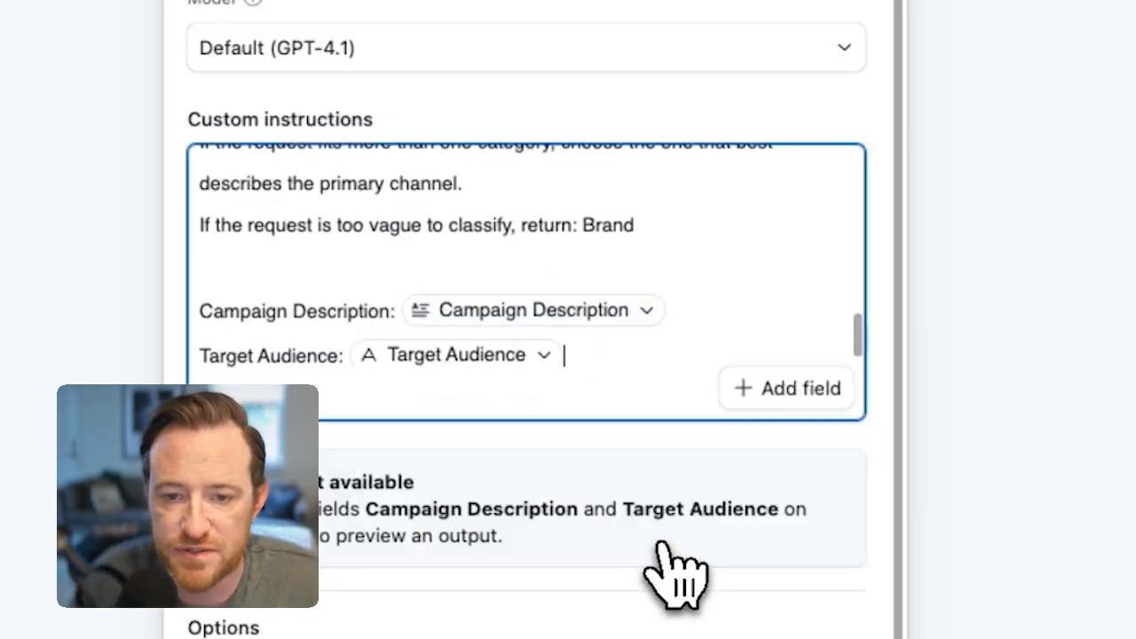
Step: Save the Request Type field agent configuration, keeping the field's existing data
scroll(535, 333, "down", 1)
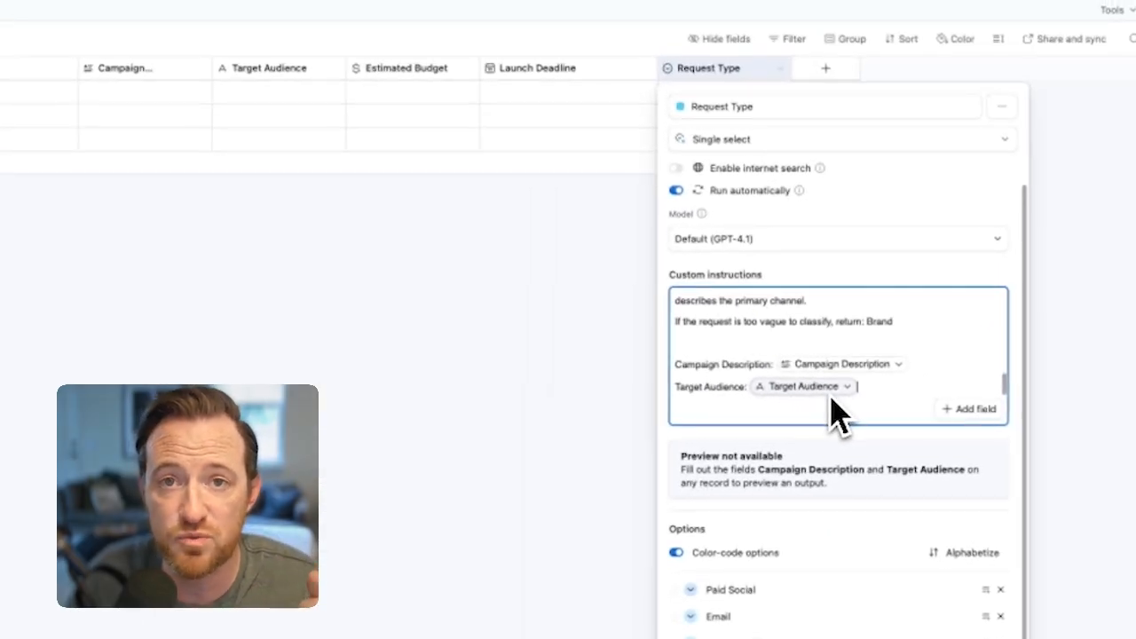
scroll(882, 477, "down", 2)
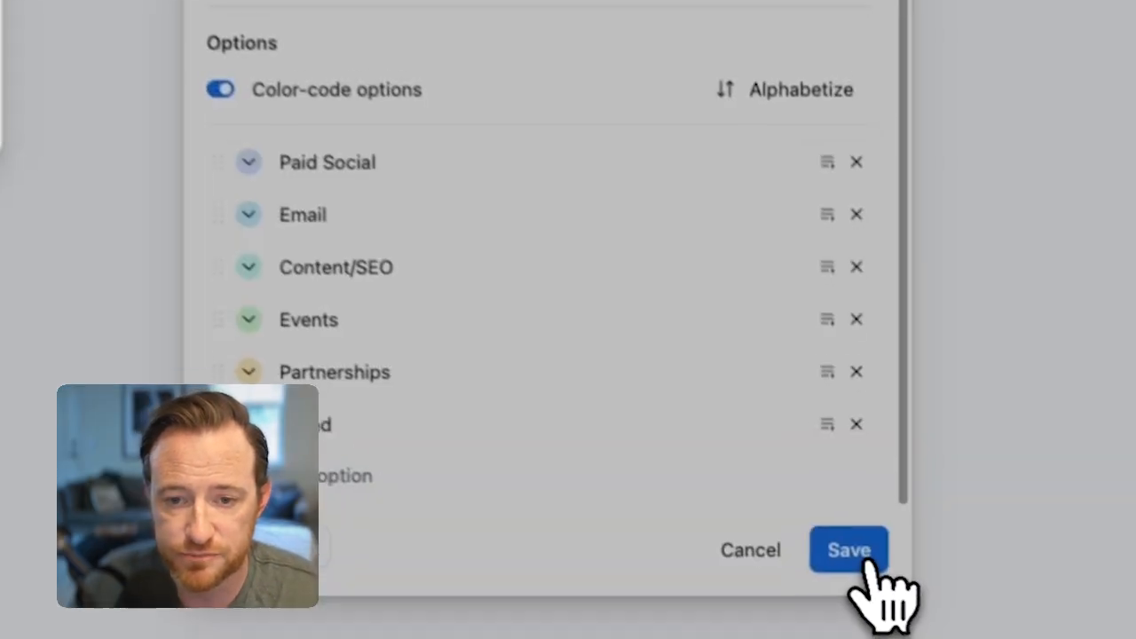
left_click(844, 543)
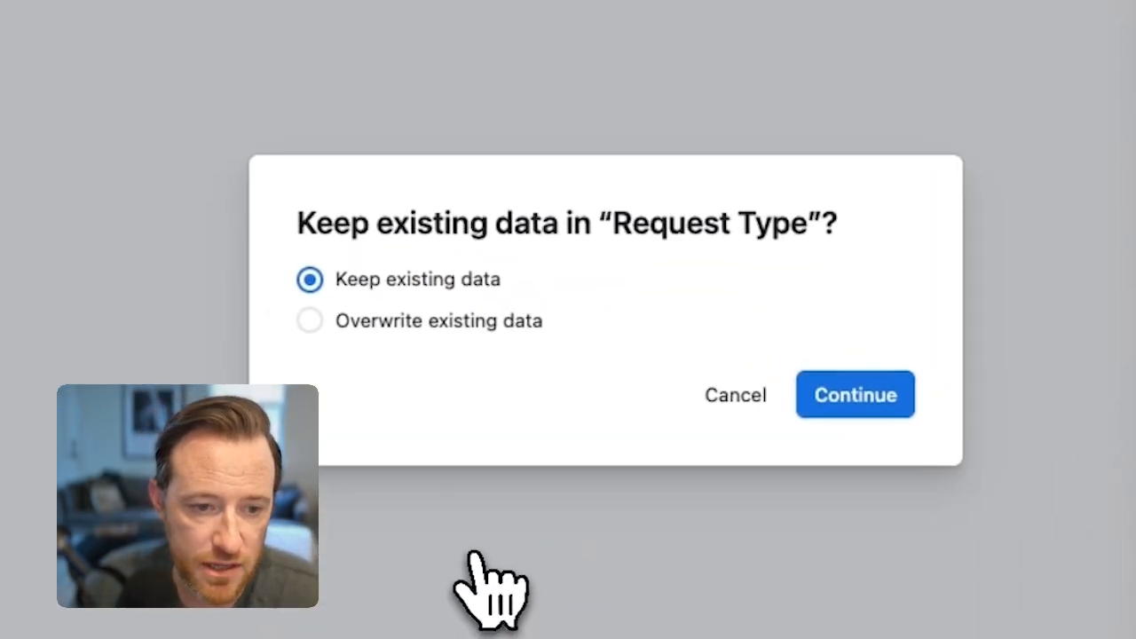
left_click(855, 396)
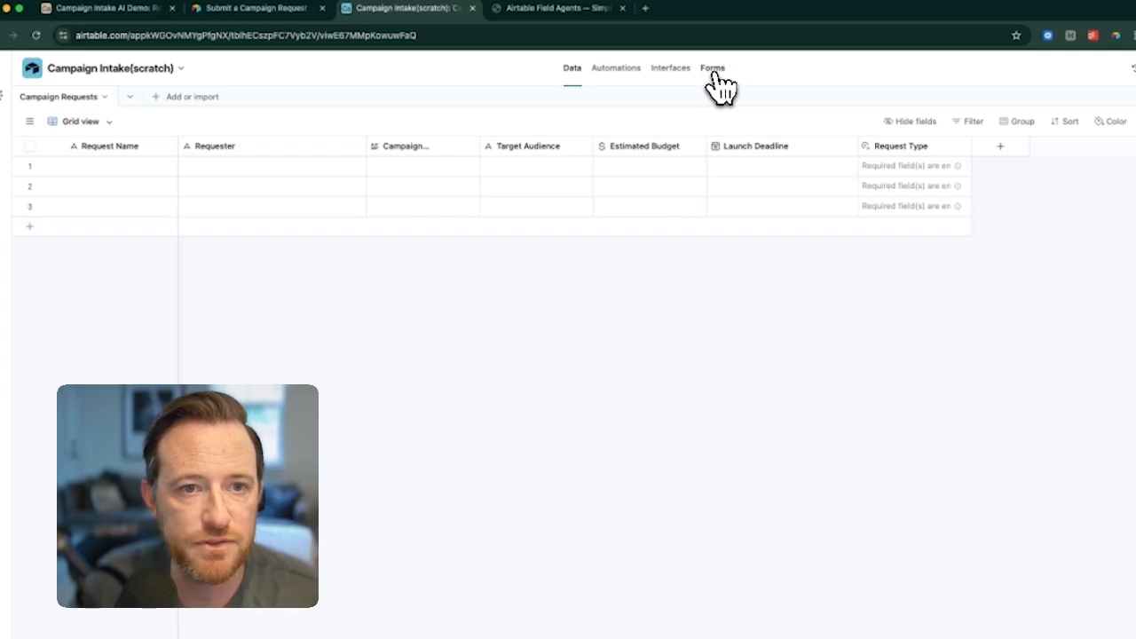
Step: Open the base's New Campaign Request form editor in a second browser tab placed right beside the original base tab
left_click(715, 72)
left_click(389, 36)
key("super+c")
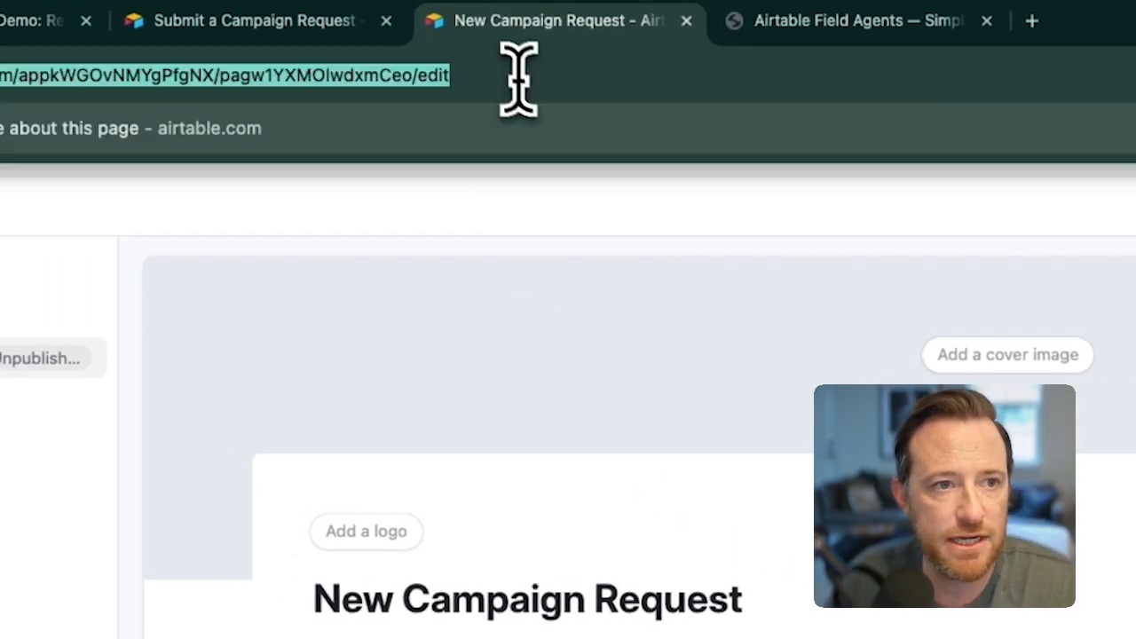
left_click(1036, 23)
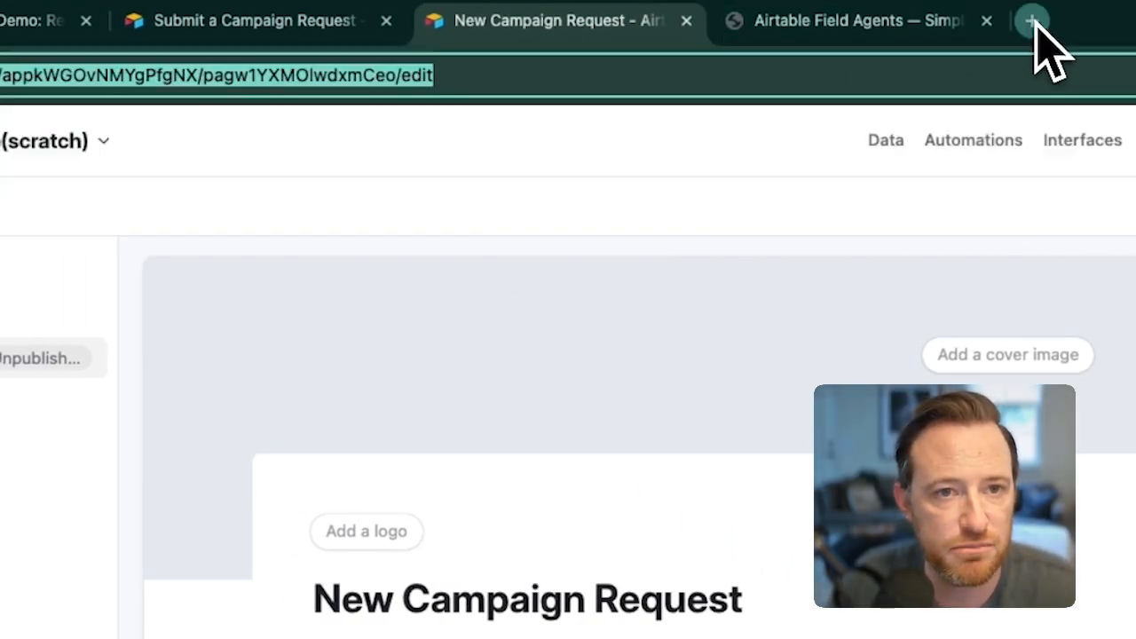
key("super+v")
key("Return")
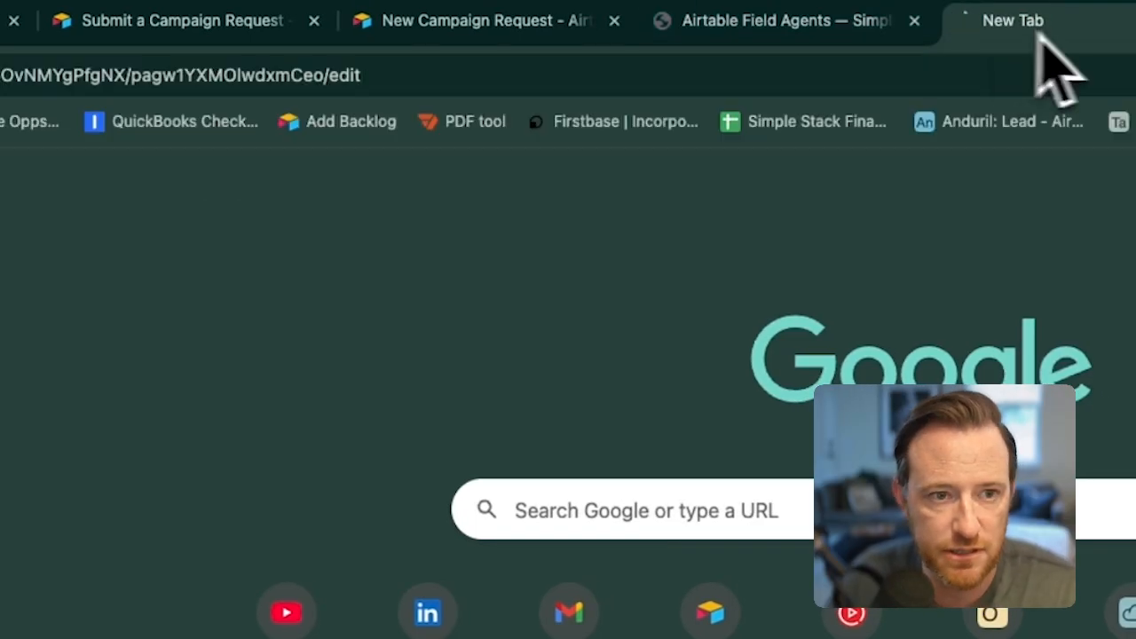
left_click(586, 25)
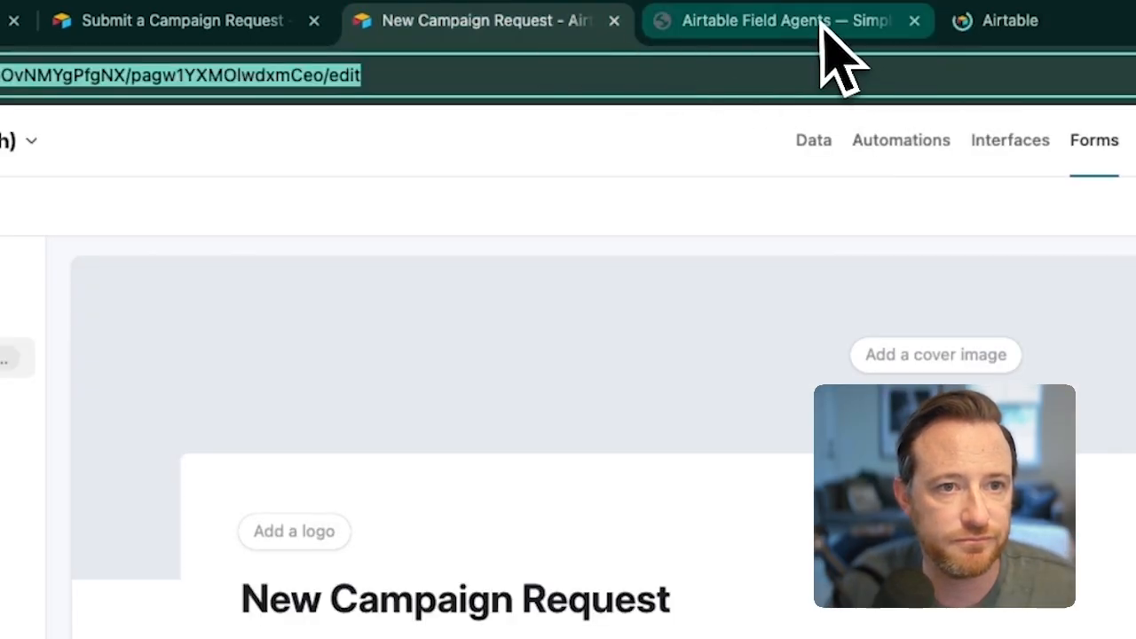
left_click_drag(1027, 26, 756, 36)
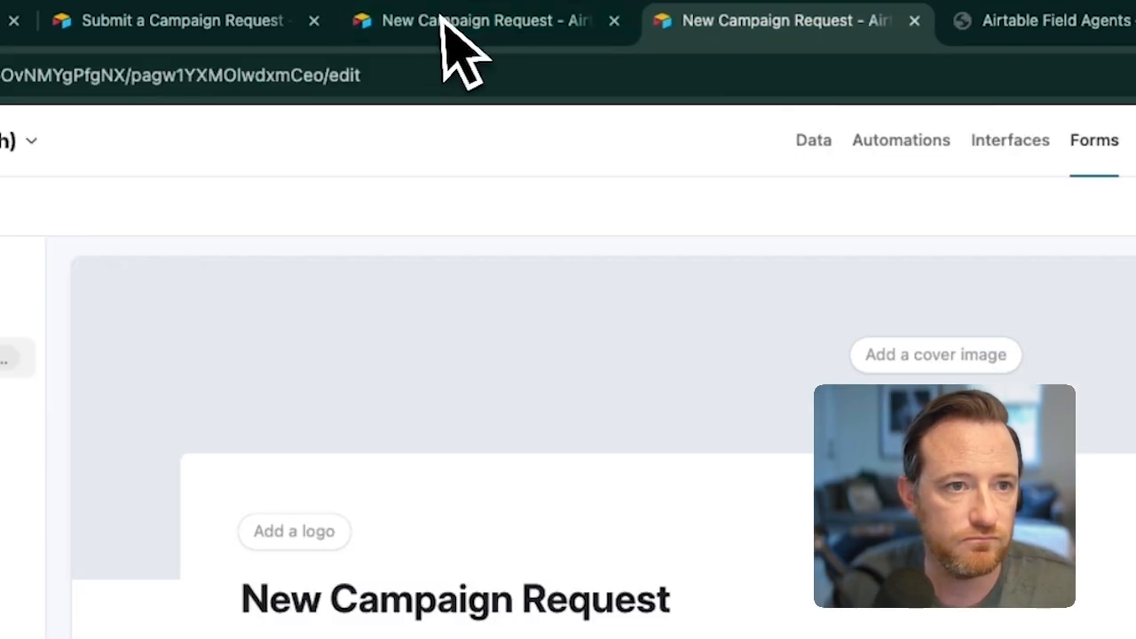
Step: Return the original base tab to the Campaign Requests data and delete the three empty records
left_click(446, 22)
left_click(810, 142)
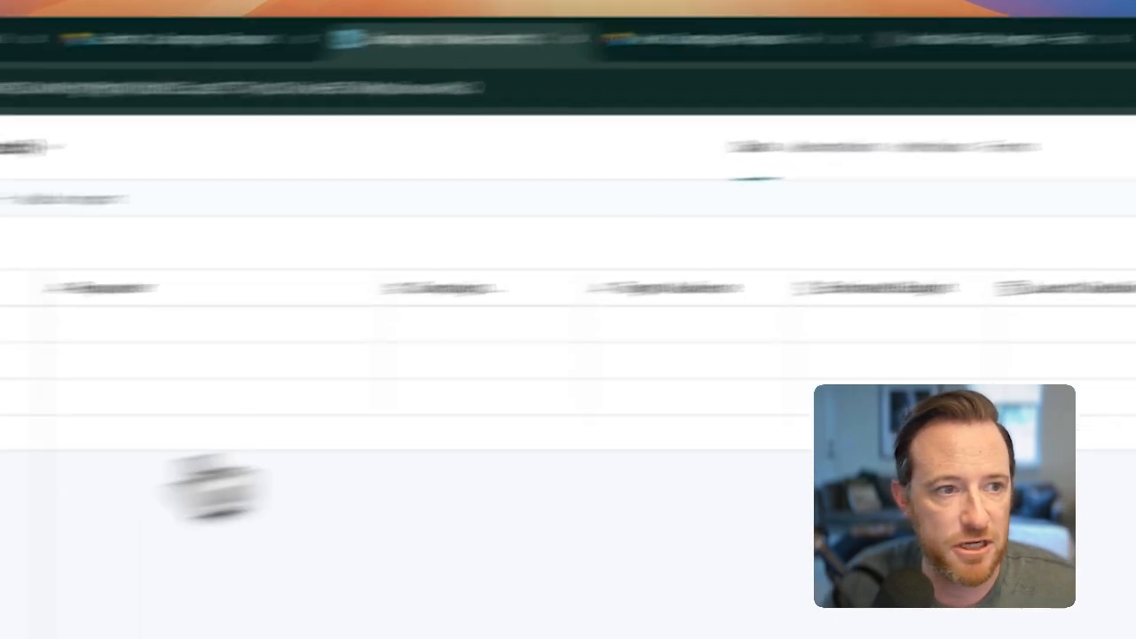
left_click(48, 308)
left_click(49, 345)
left_click(49, 379)
right_click(55, 377)
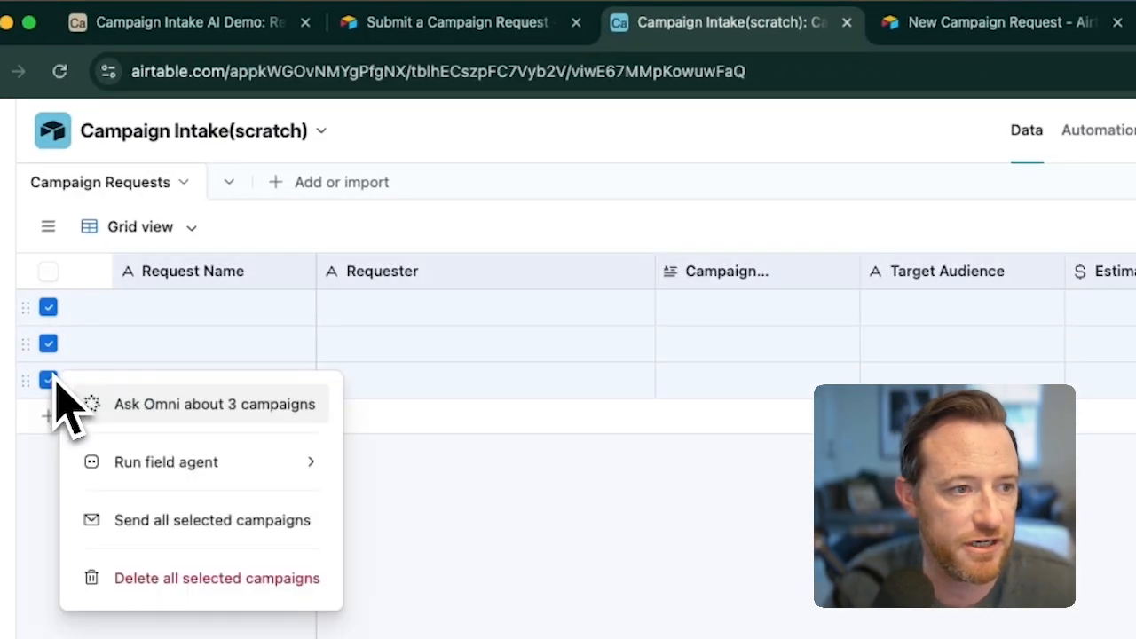
left_click(158, 579)
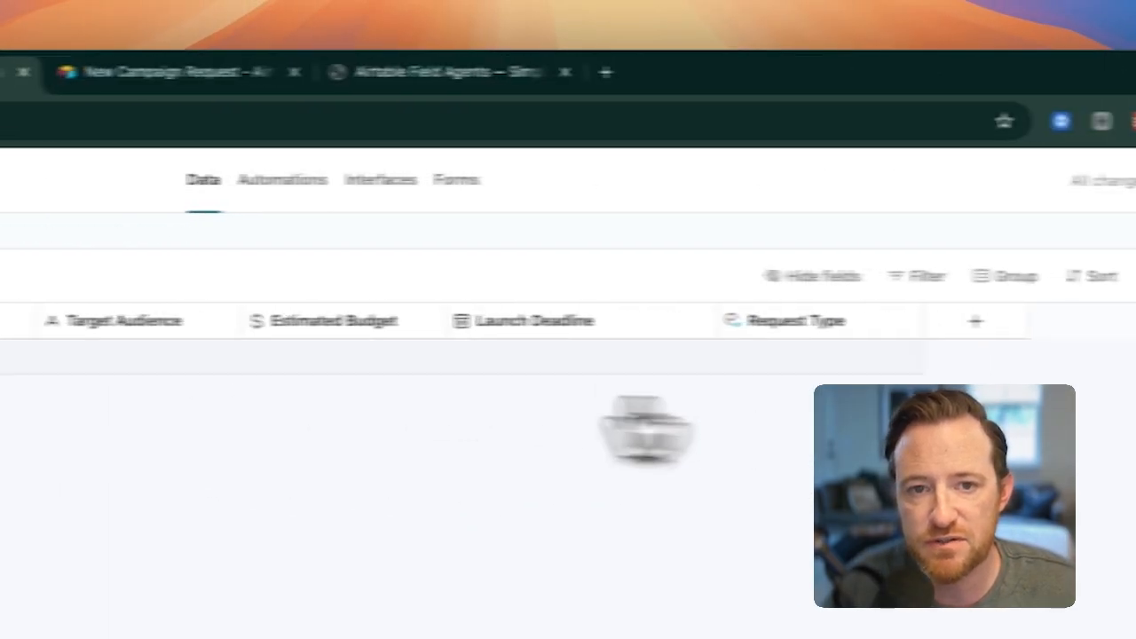
Step: Publish the New Campaign Request form with access for anyone on the web, and remove its Request Name field
left_click(189, 81)
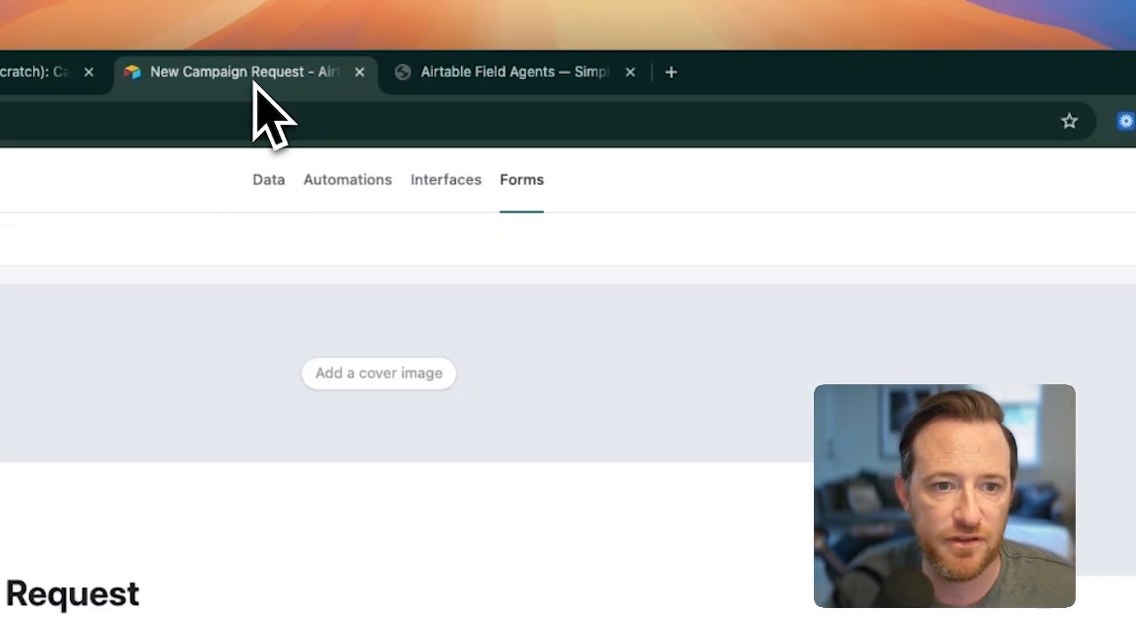
left_click(940, 187)
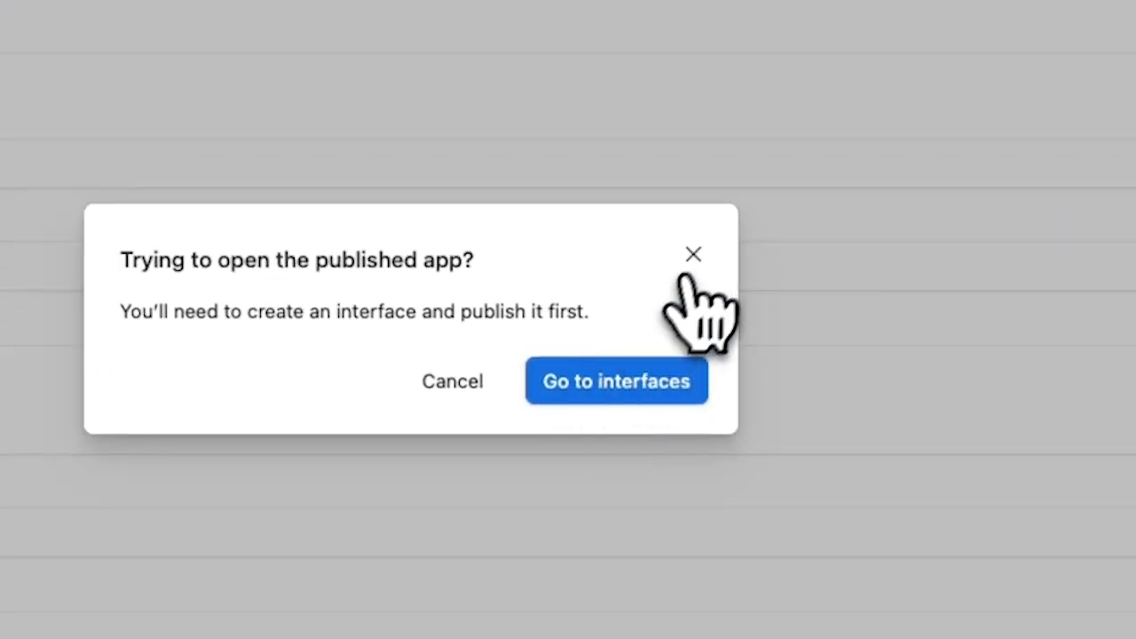
left_click(694, 256)
left_click(989, 197)
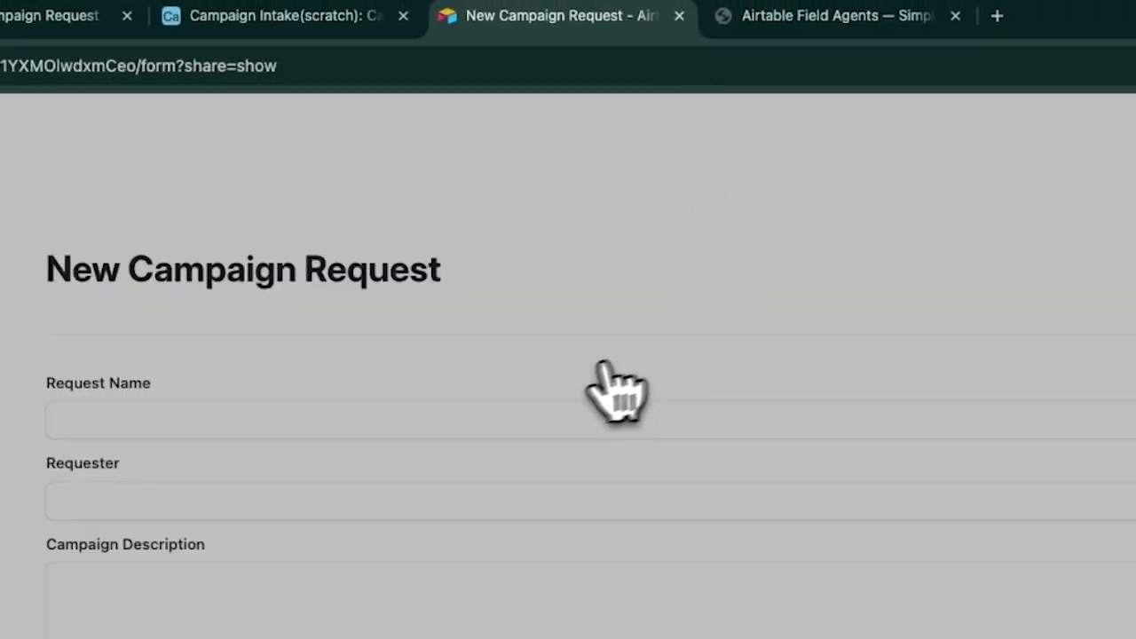
left_click(340, 175)
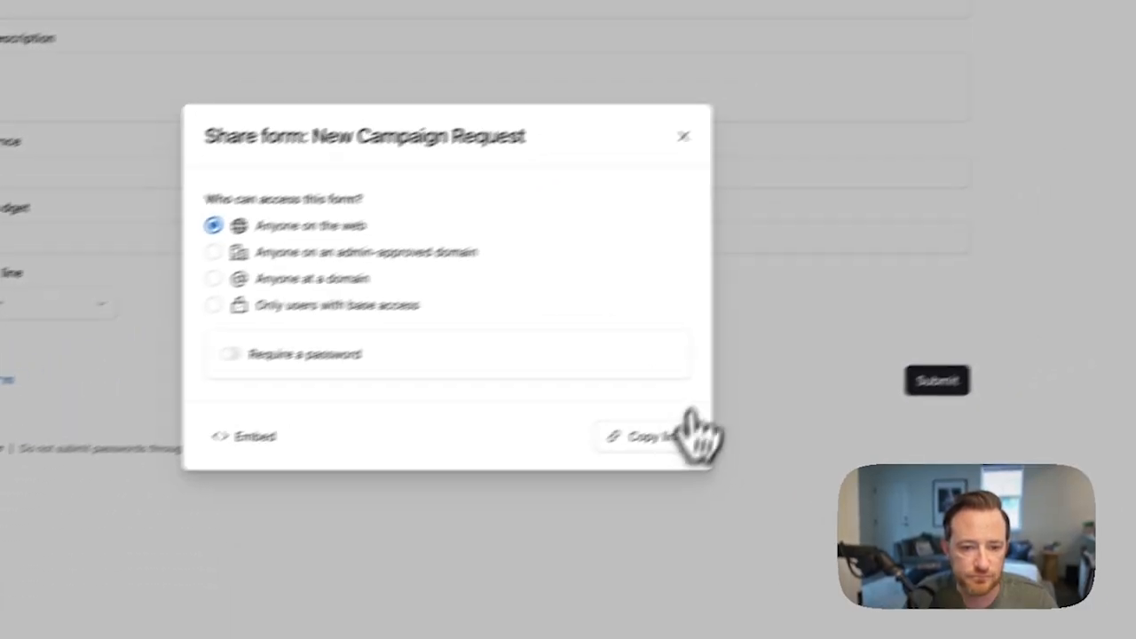
left_click(683, 135)
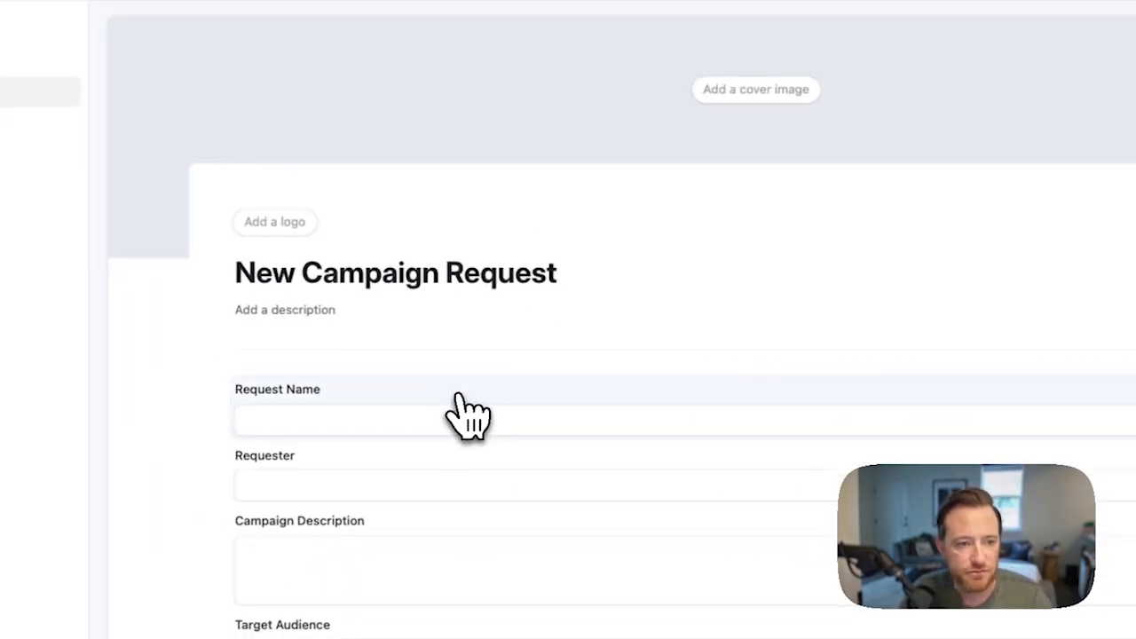
left_click(460, 396)
key("BackSpace")
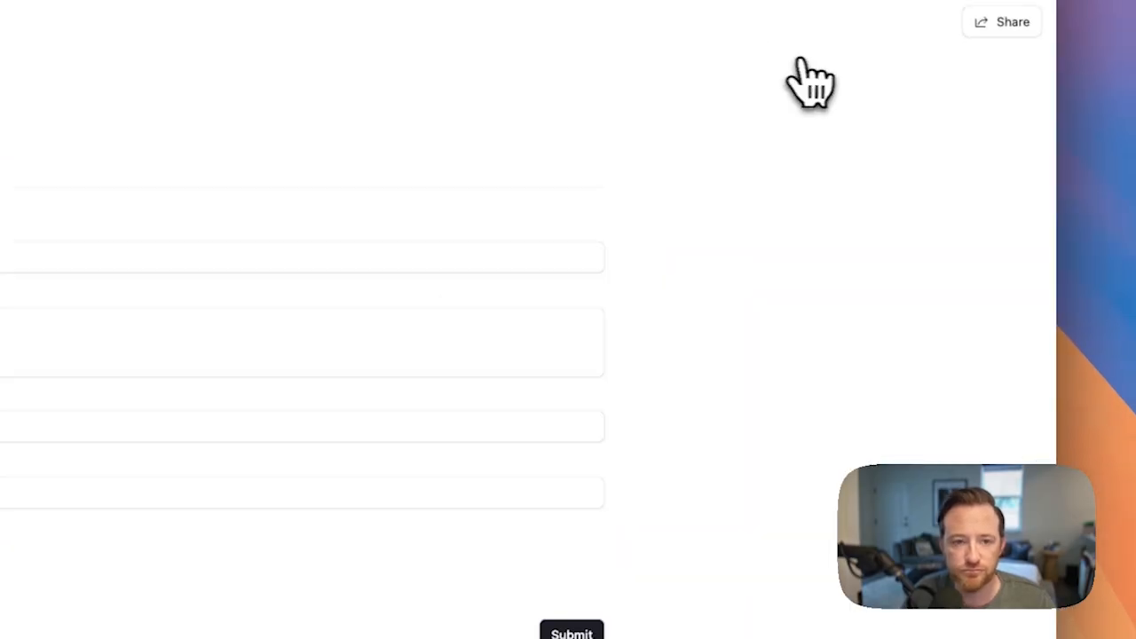
Step: Enter the requester's full name in the Requester field of the published New Campaign Request form
left_click(594, 203)
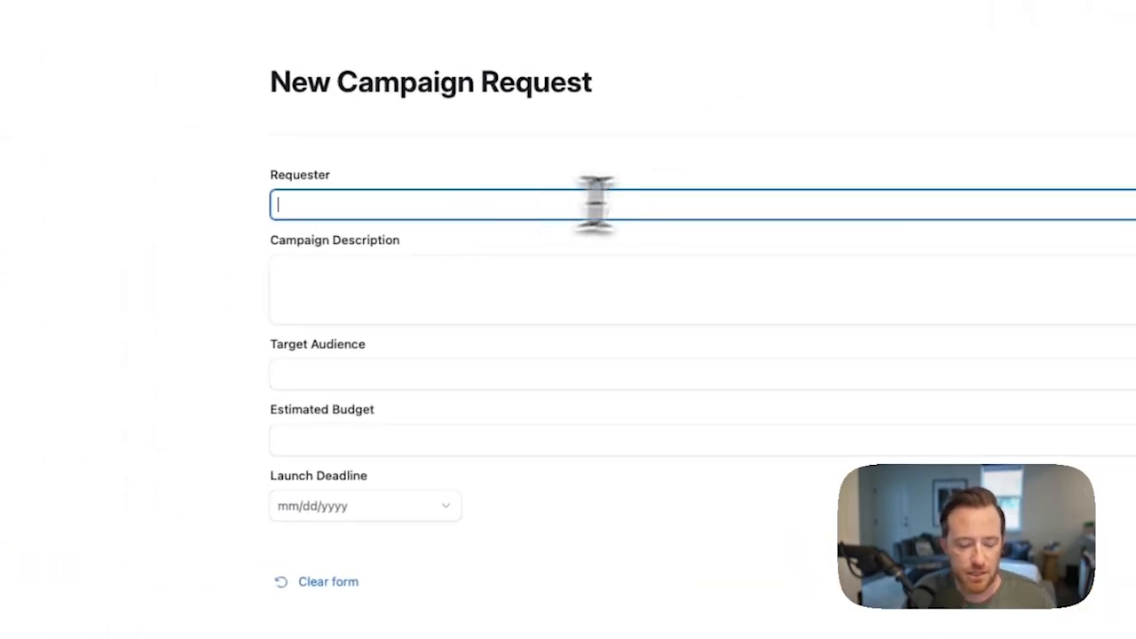
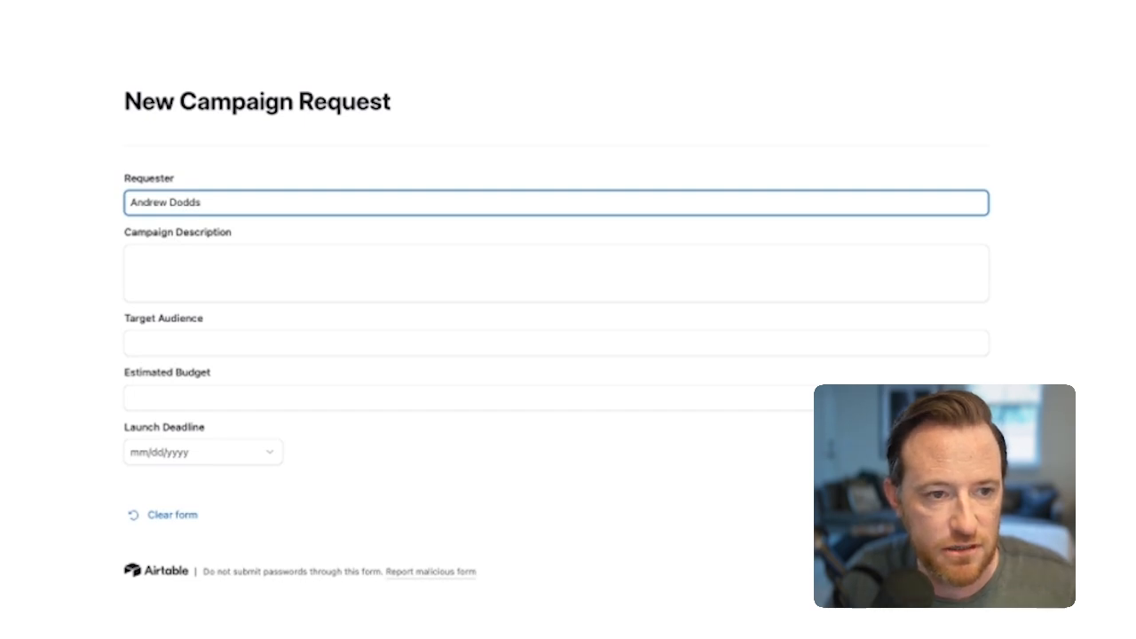
Step: Paste the Campaign Description for promoted Instagram and TikTok posts, and set Target Audience to "Women 18–28, beauty and lifestyle, social media native."
left_click(427, 277)
type("We want to run a series of promoted posts on Instagram and TikTok for our Q3 product launch, targeting women 18–28 who follow beauty and lifestyle creators. Budget is $45,000 and we need to be live by August 15th.")
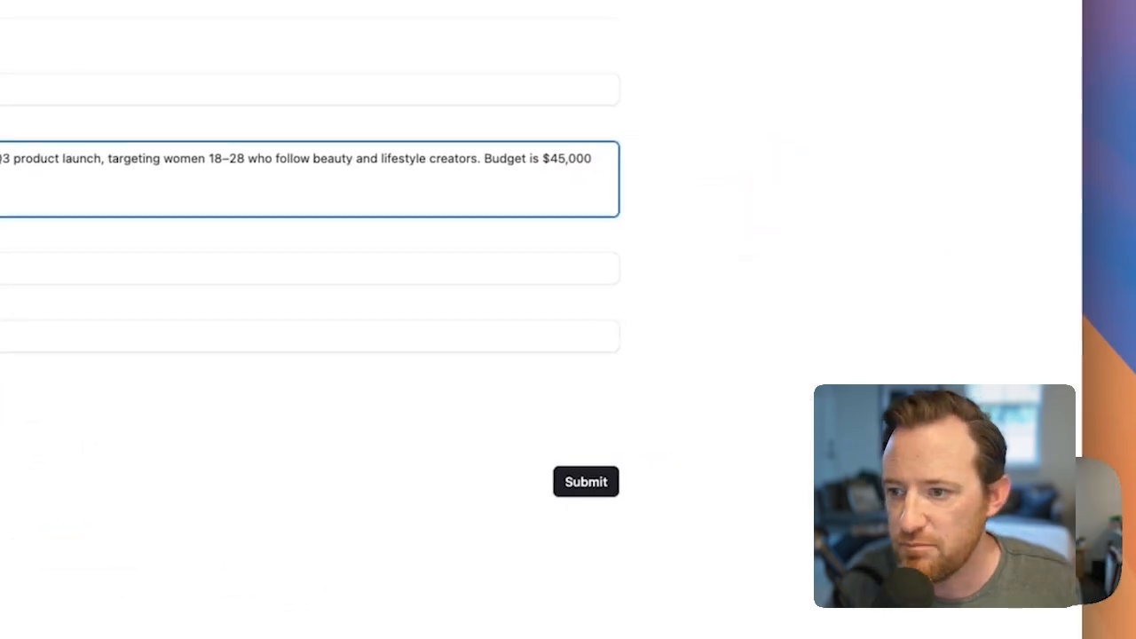
key("super+Tab")
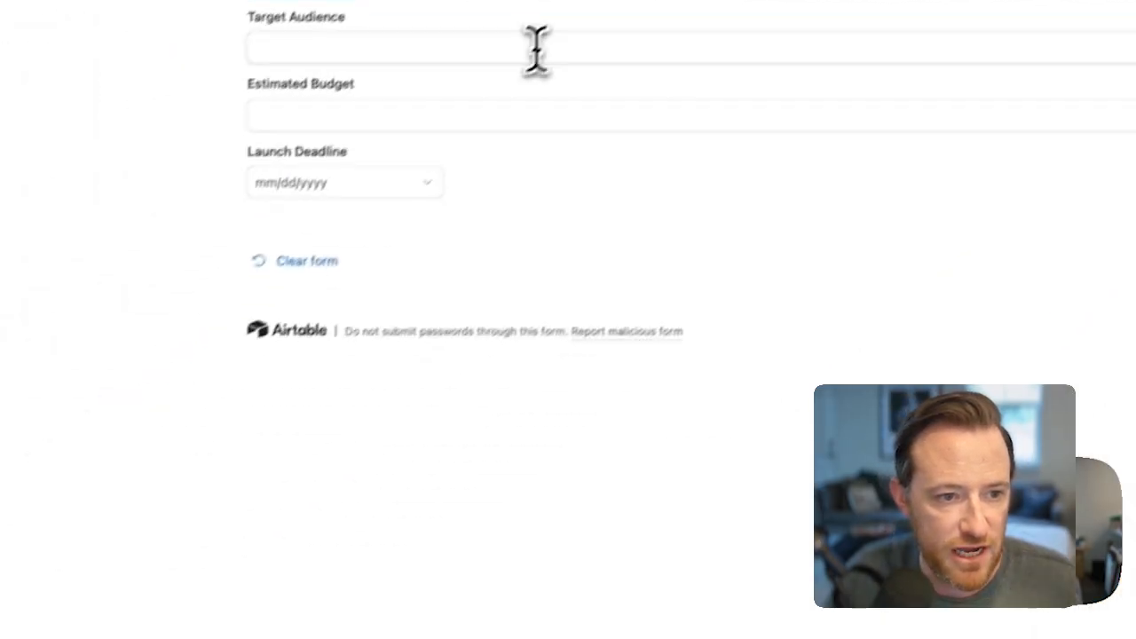
left_click(3, 263)
type("Women 18–28, beauty and lifestyle, social media native.")
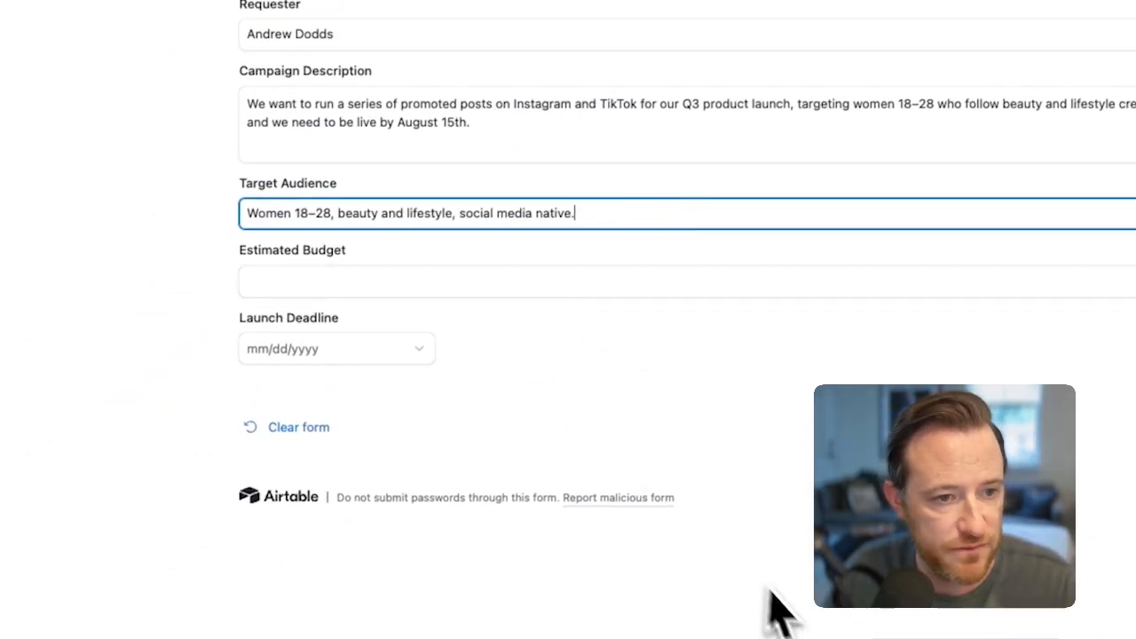
Step: Submit the campaign request and check the new record's Request Type in the Campaign Requests grid
left_click(699, 587)
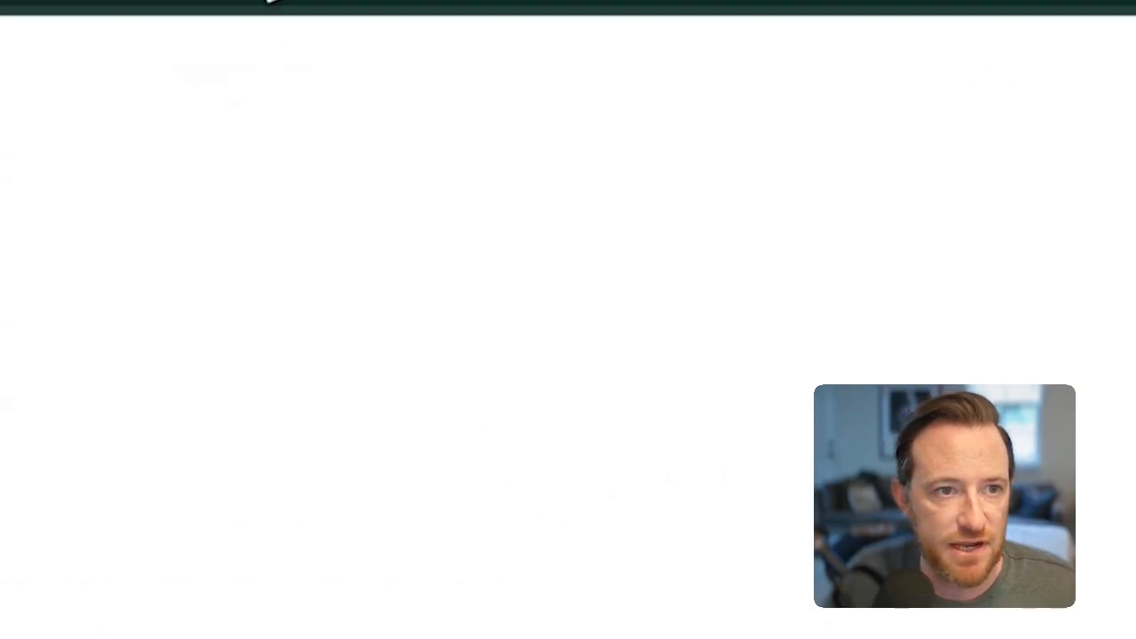
left_click(391, 15)
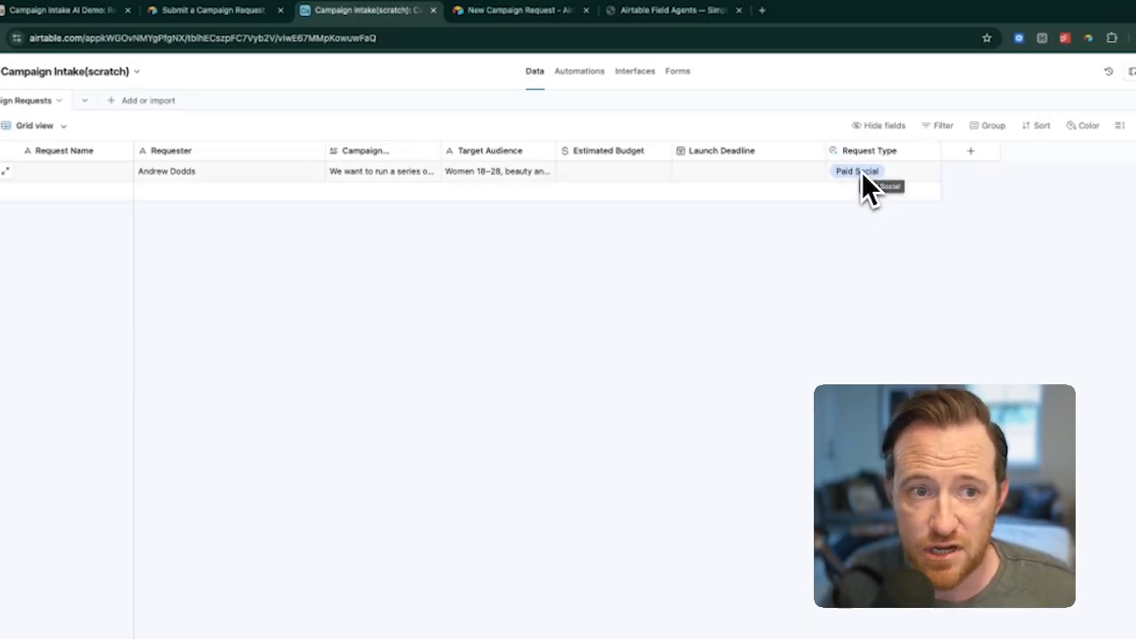
Step: Read the full Campaign Description of the first record in the Campaign Requests grid against its Request Type
left_click(417, 172)
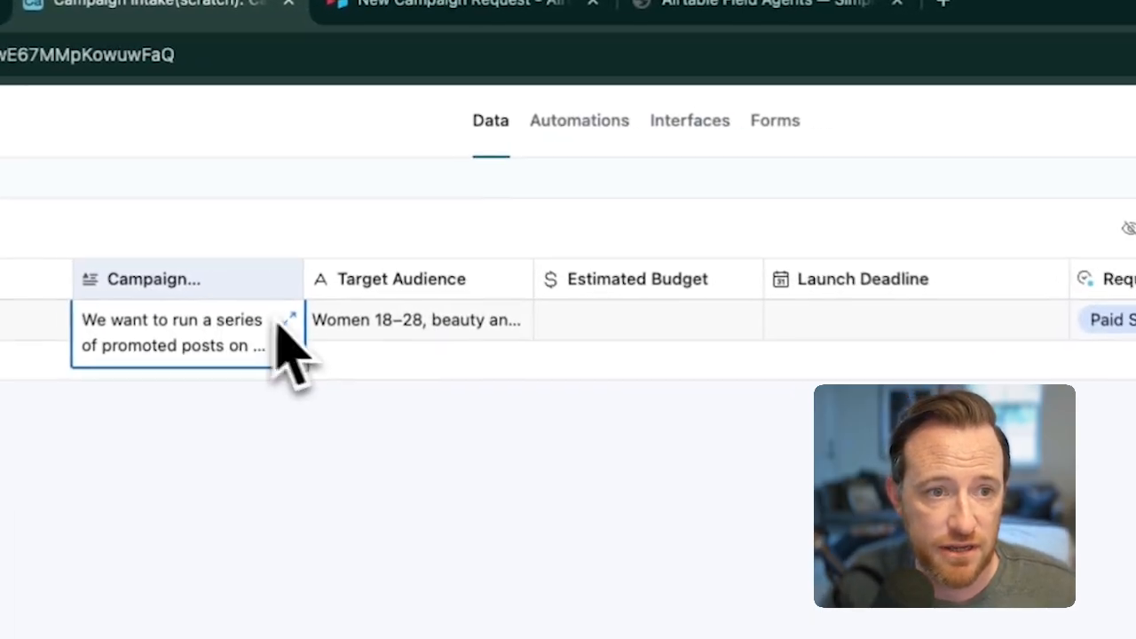
left_click(289, 317)
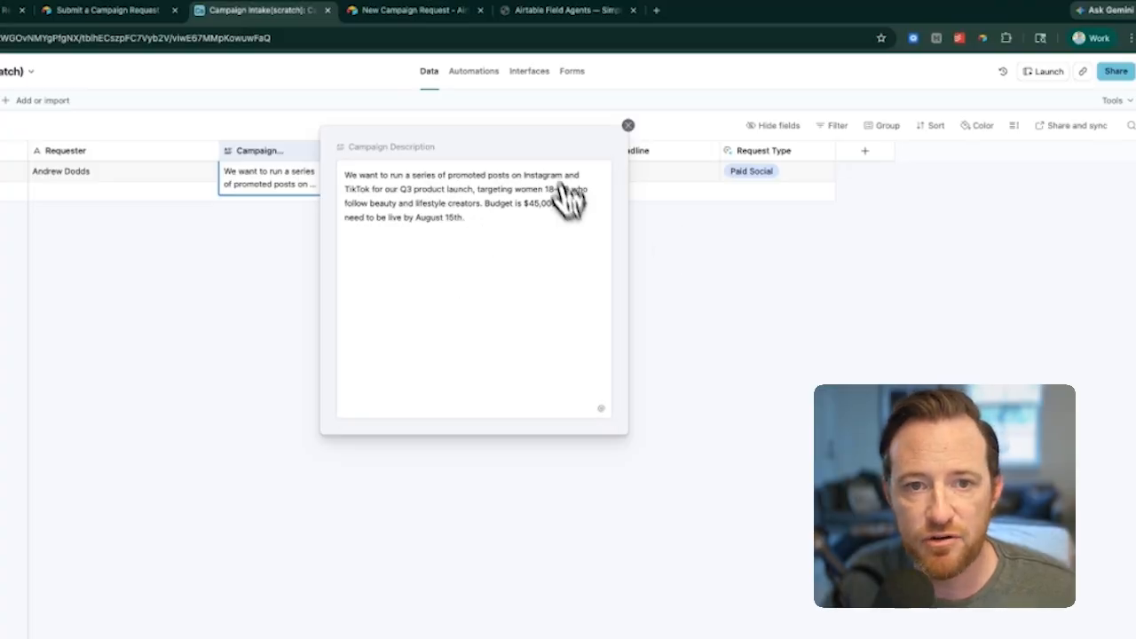
left_click(627, 125)
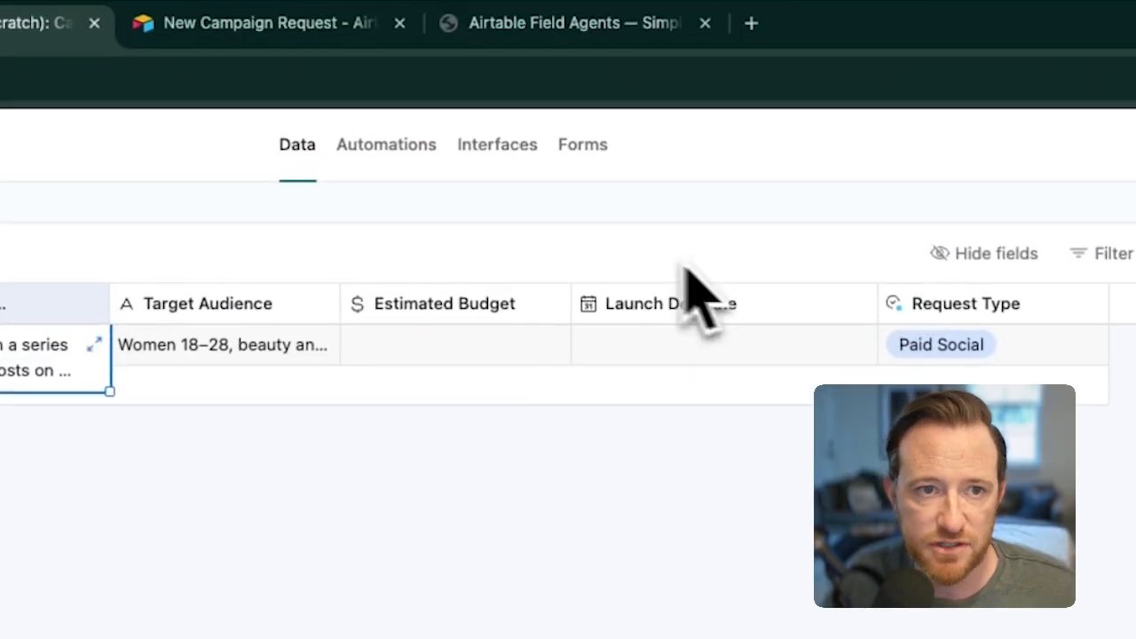
Step: Start another response in the published New Campaign Request form and enter the requester's full name in the Requester field
left_click(284, 35)
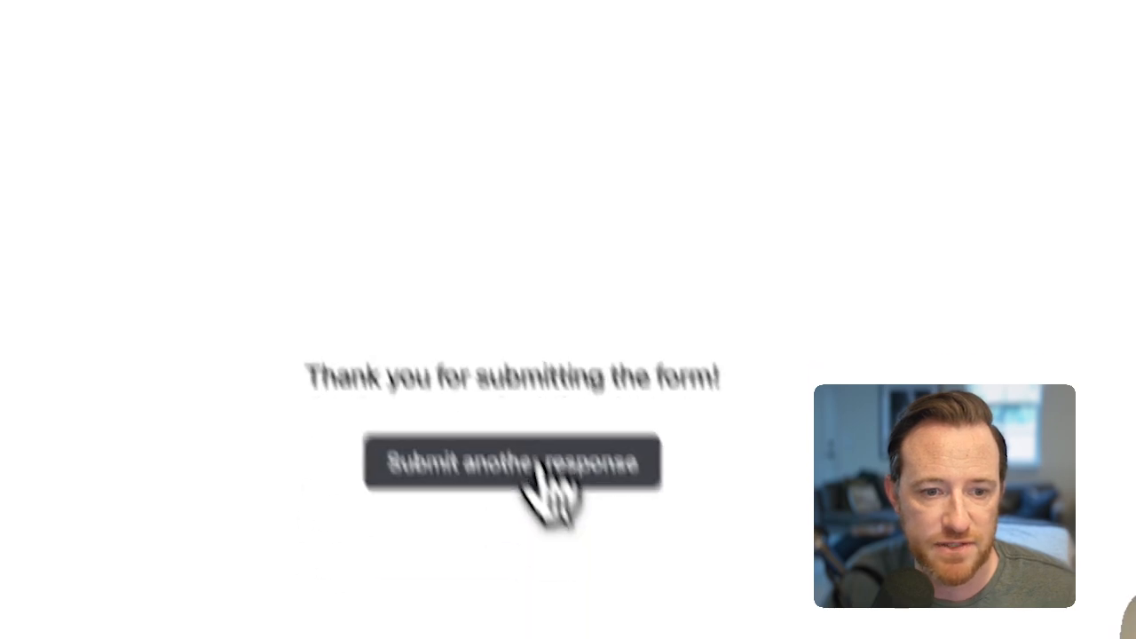
left_click(533, 461)
left_click(385, 58)
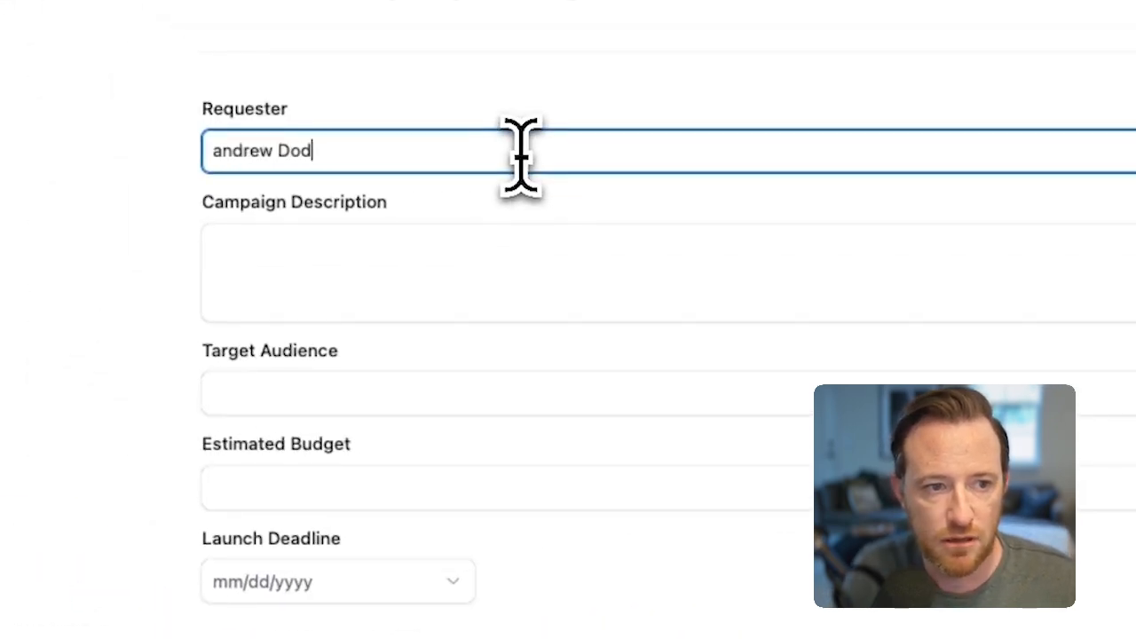
Step: Paste the Campaign Description for 12 long-form blog articles, and set Target Audience to "Marketing directors and ops managers at mid-market B2B companies, actively researching software solutions."
left_click(621, 283)
type("We need to build out our blog content strategy for the next quarter — 12 long-form articles targeting mid-funnel buyers searching for solutions in our category. Each article should be optimized for a target keyword and include a CTA to our product pages.")
left_click(506, 402)
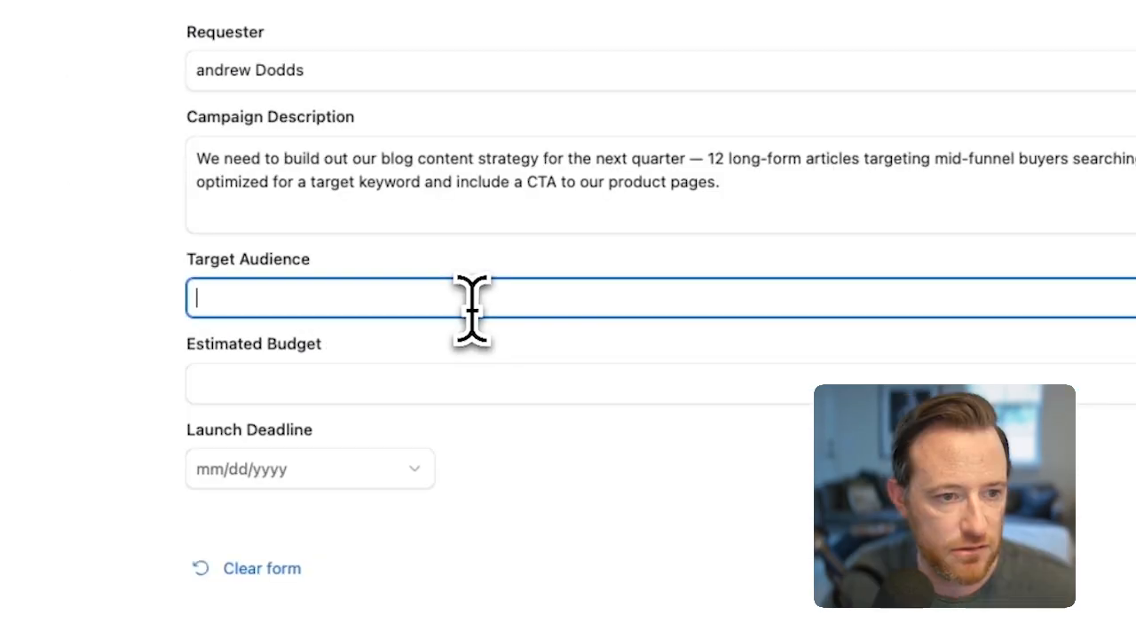
type("Marketing directors and ops managers at mid-market B2B companies, actively researching software solutions.")
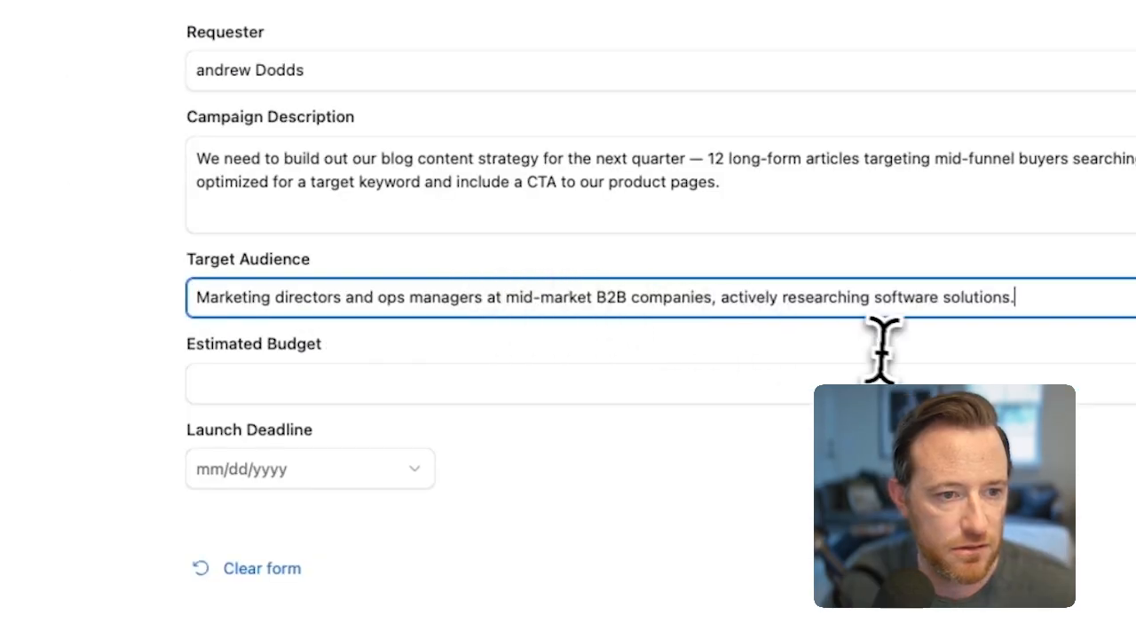
Step: Submit the blog content request and expand the new record's Campaign Description in the Campaign Requests grid to compare with its Request Type
left_click(681, 537)
left_click(350, 18)
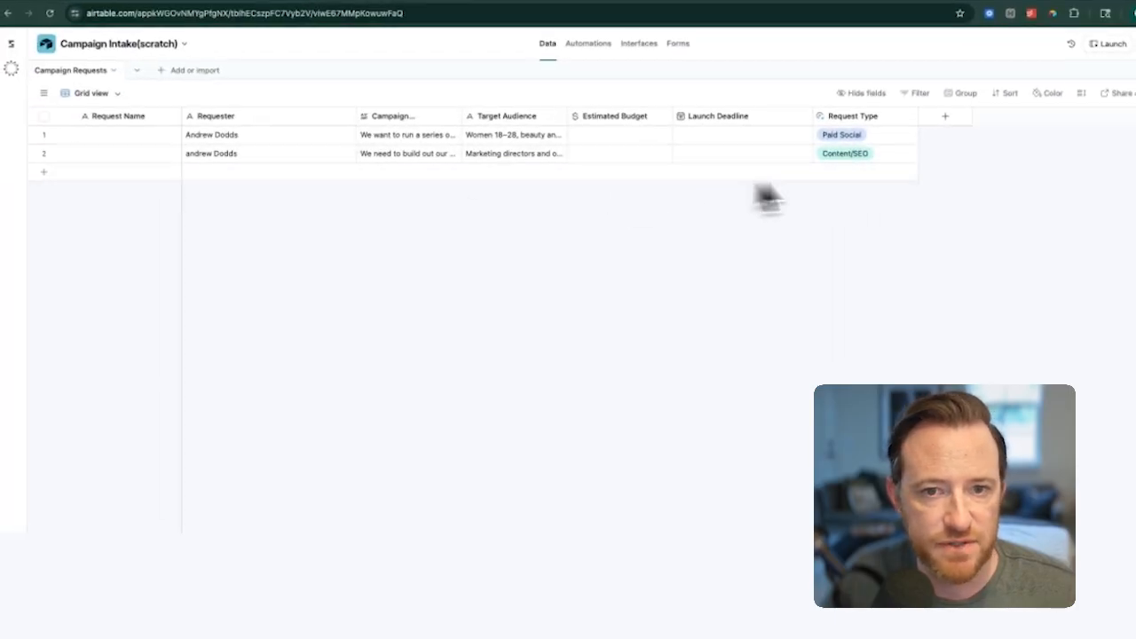
left_click(451, 153)
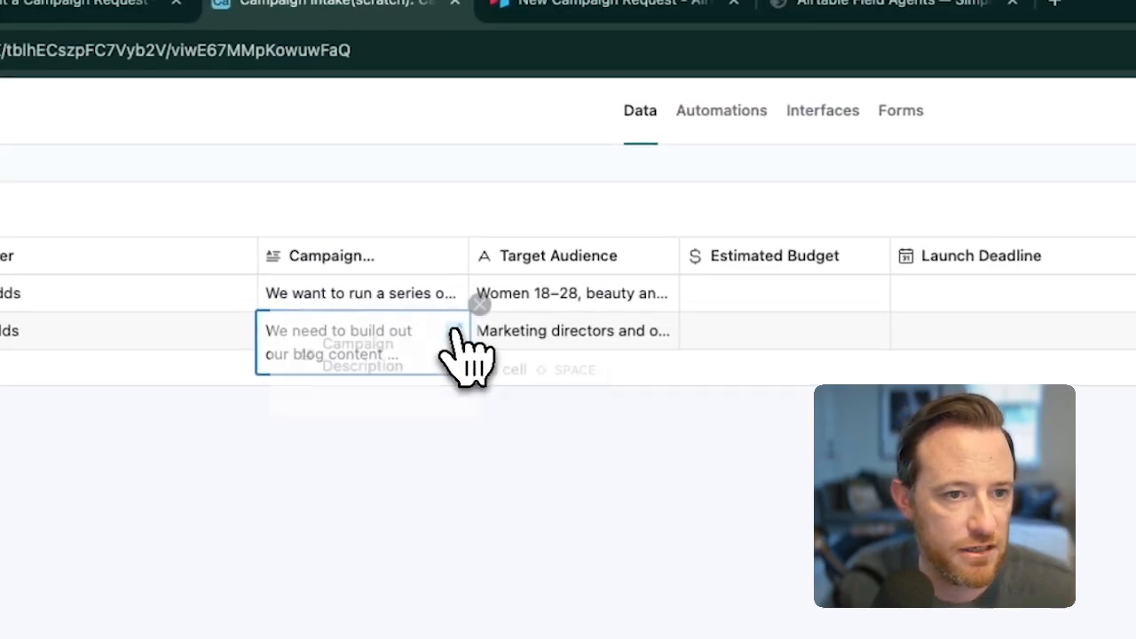
left_click(455, 332)
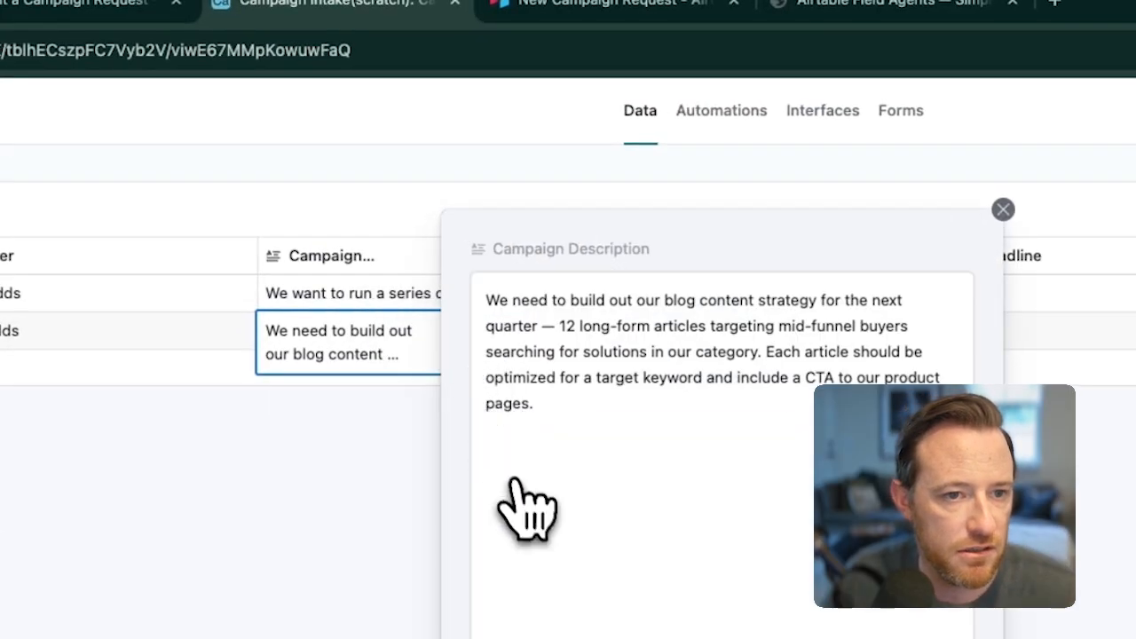